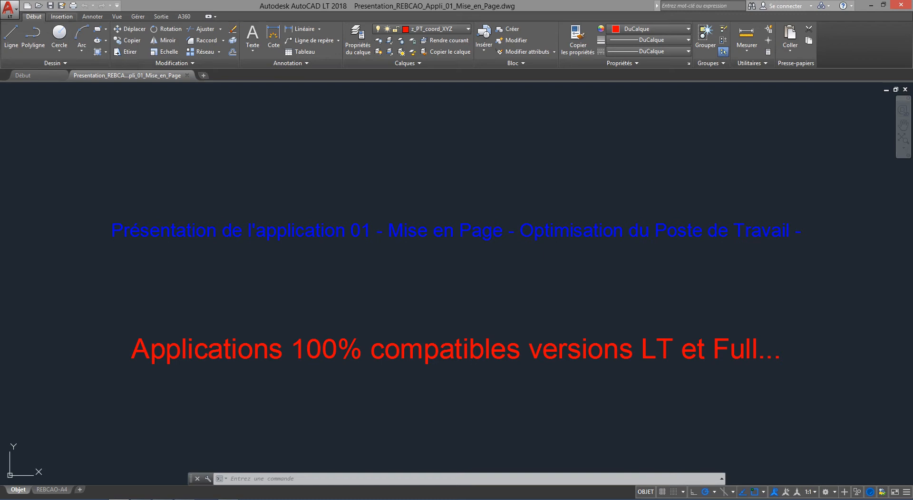
# Examine the list of workspaces and the workspace settings, including the option for saving changes when switching workspaces
pyautogui.click(92, 16)
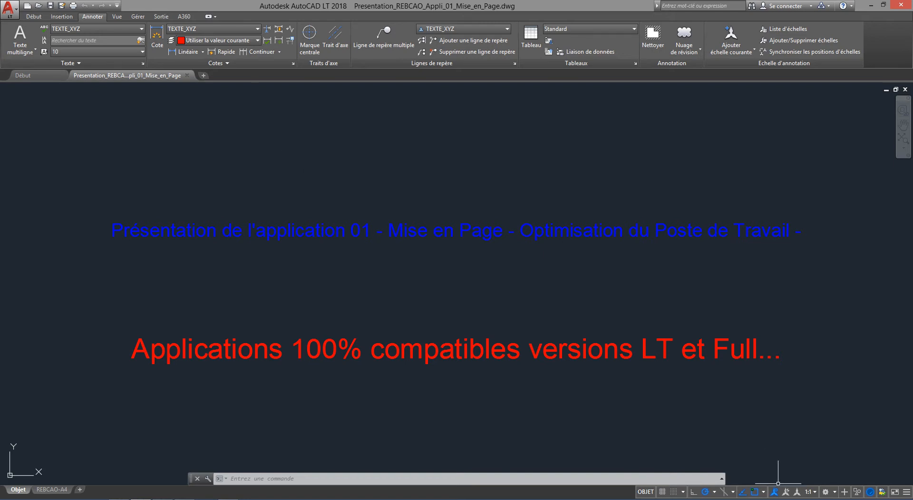
pyautogui.click(825, 492)
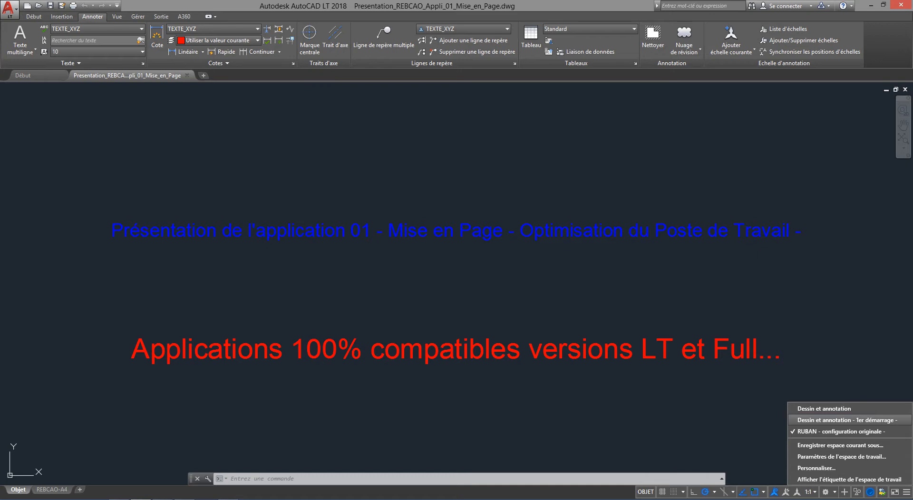
pyautogui.press('ctrl')
pyautogui.press('ctrl')
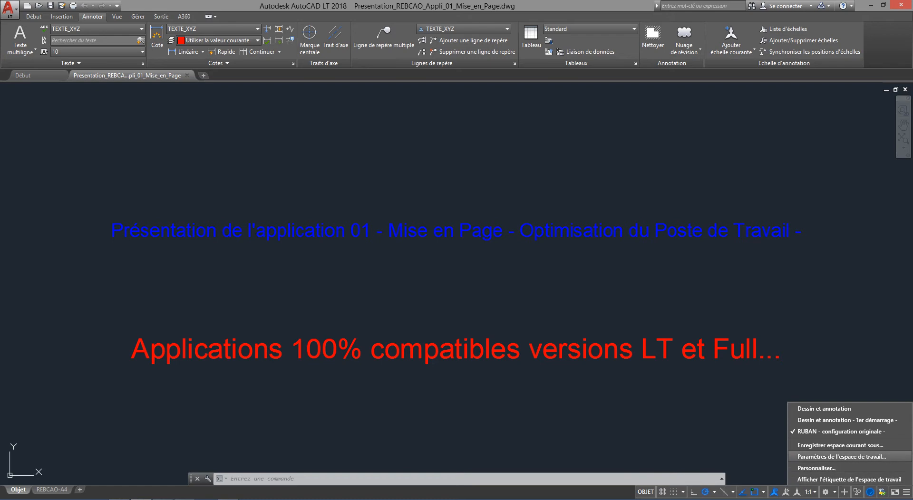
pyautogui.click(842, 457)
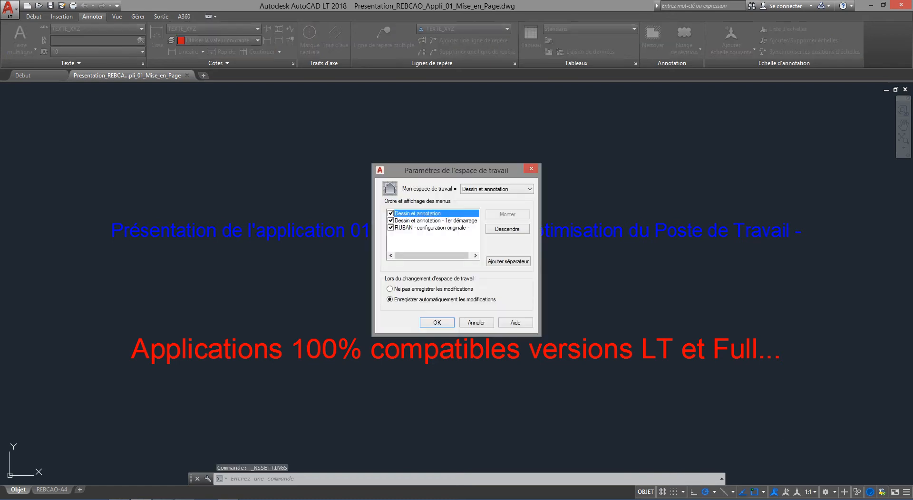
pyautogui.press('ctrl')
pyautogui.press('ctrl')
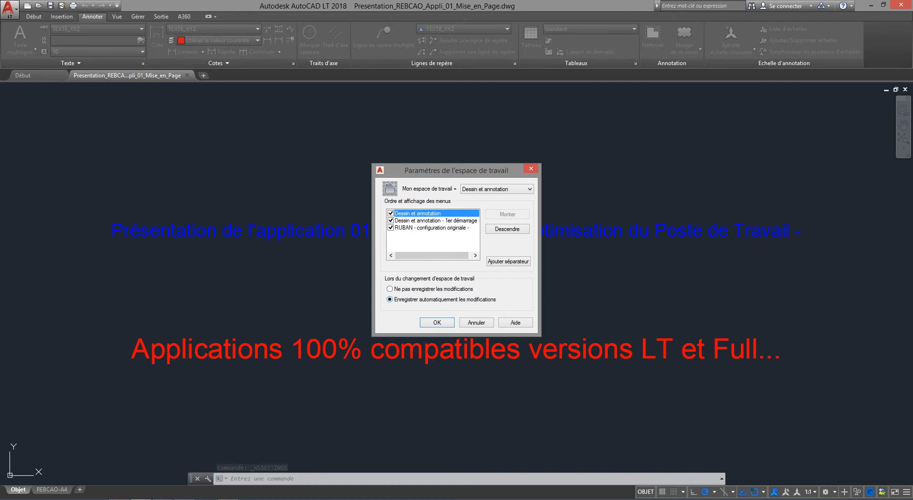
pyautogui.press('ctrl')
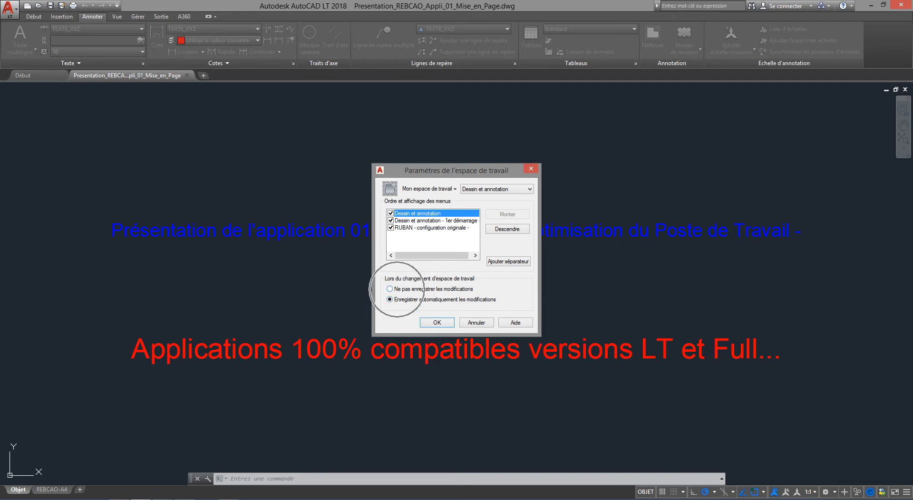
pyautogui.press('Return')
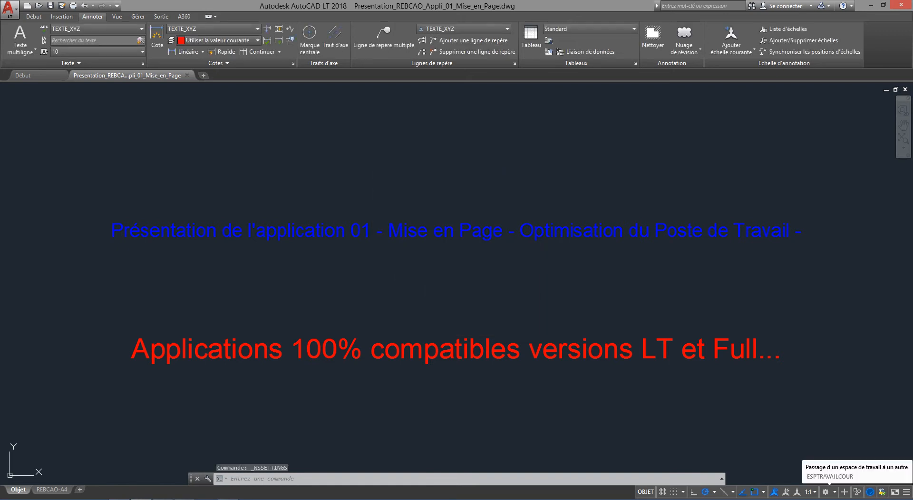
pyautogui.click(826, 493)
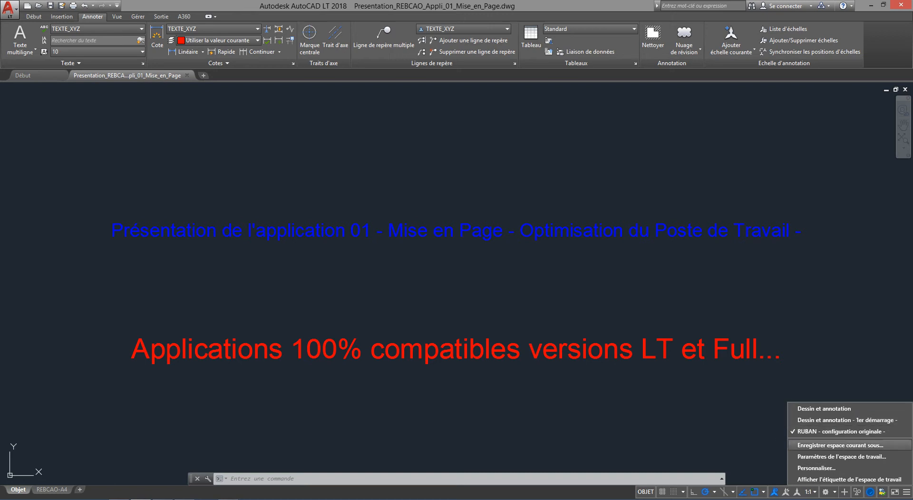
pyautogui.click(754, 438)
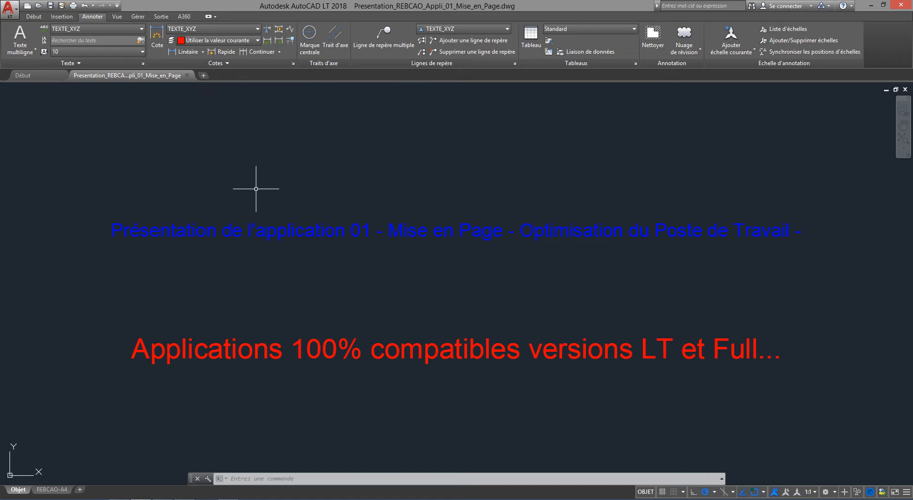
pyautogui.write('sr')
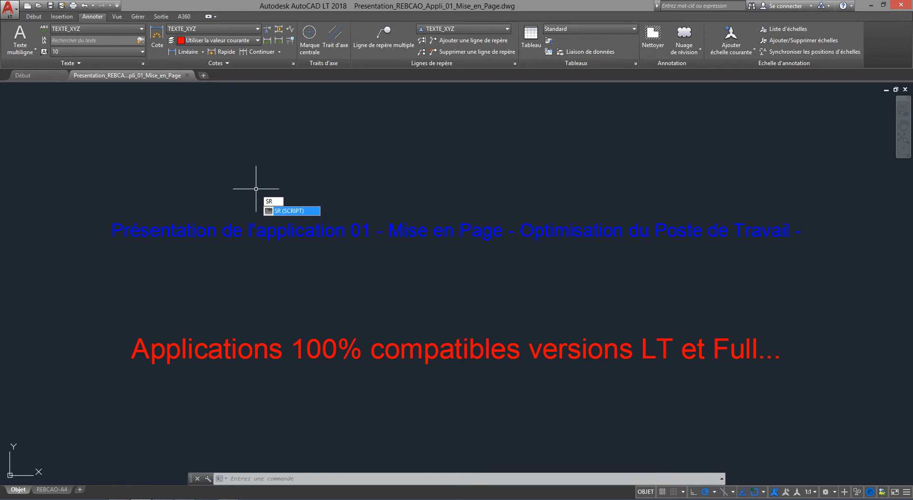
pyautogui.press('Return')
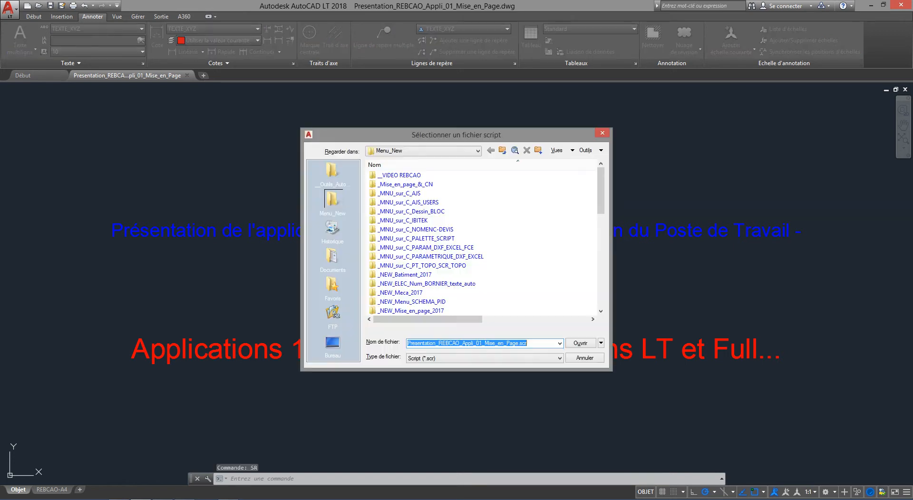
pyautogui.press('Return')
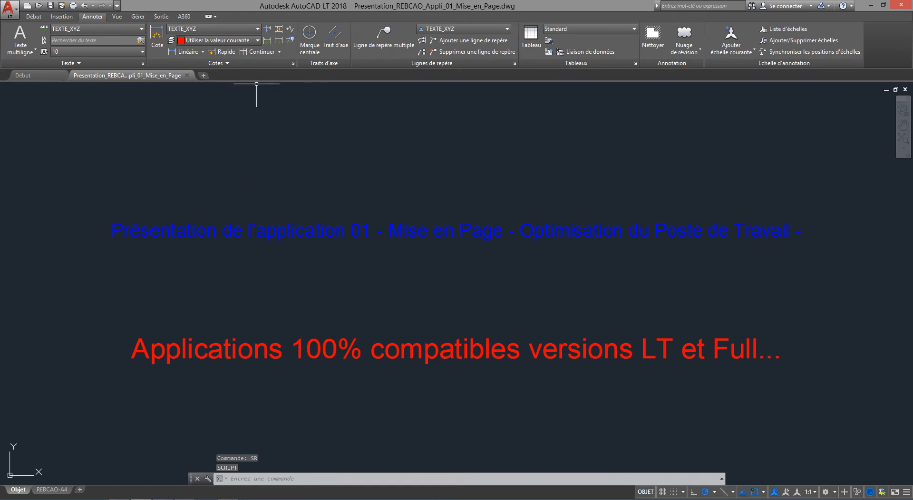
# Display the menu bar and run the script Affichage_AutoCAD_Classique_Français_2_lignes.SCR from the REBCAO tools folder
pyautogui.click(117, 5)
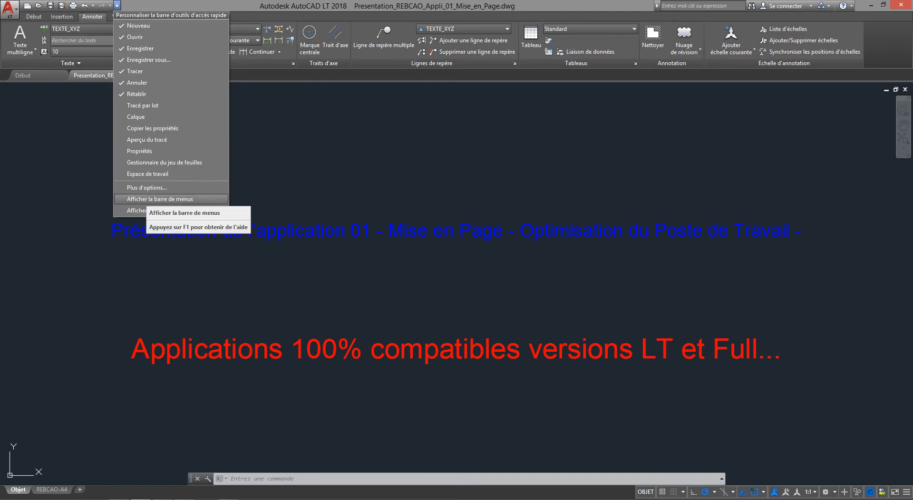
pyautogui.click(143, 198)
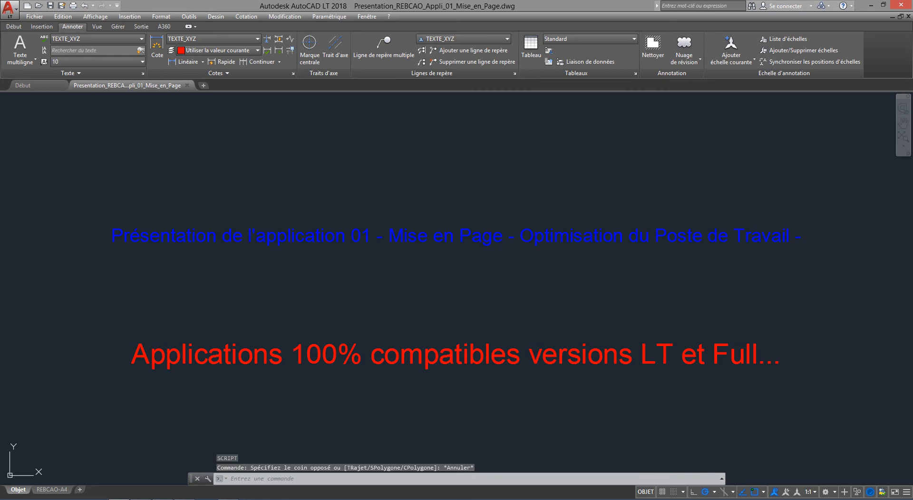
pyautogui.click(189, 17)
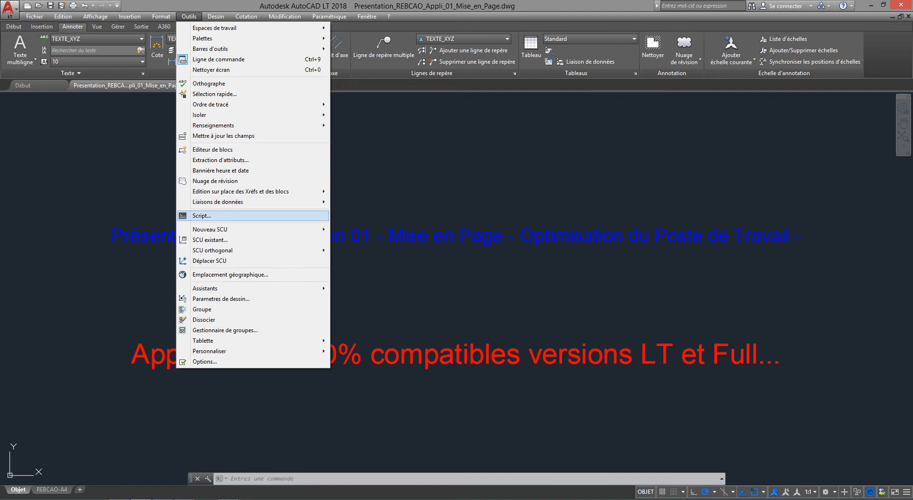
pyautogui.click(204, 215)
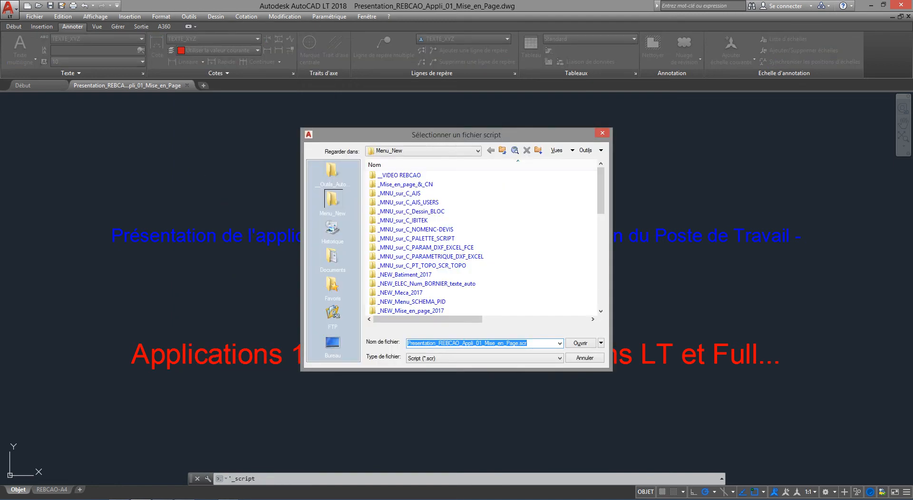
pyautogui.click(332, 172)
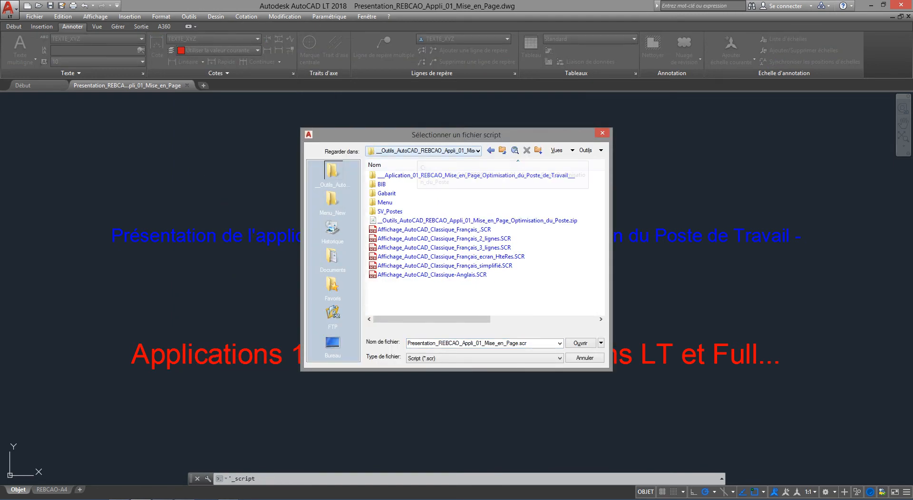
pyautogui.press('ctrl')
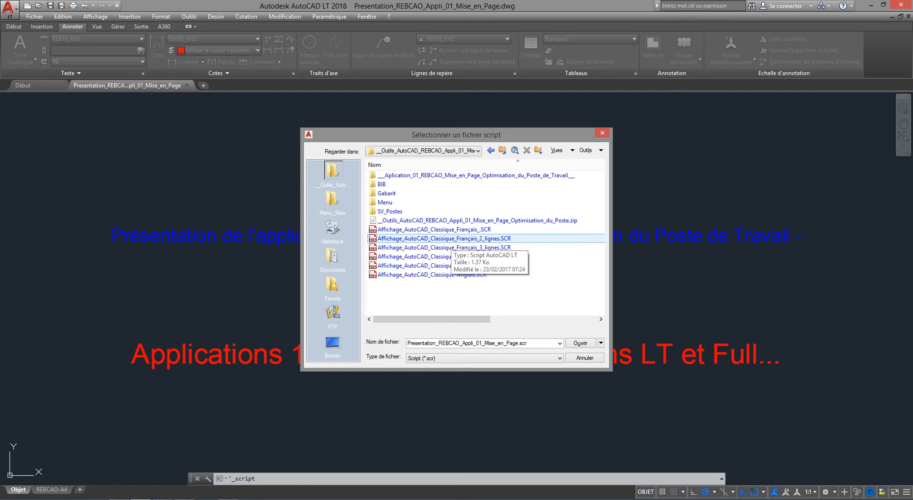
pyautogui.press('ctrl')
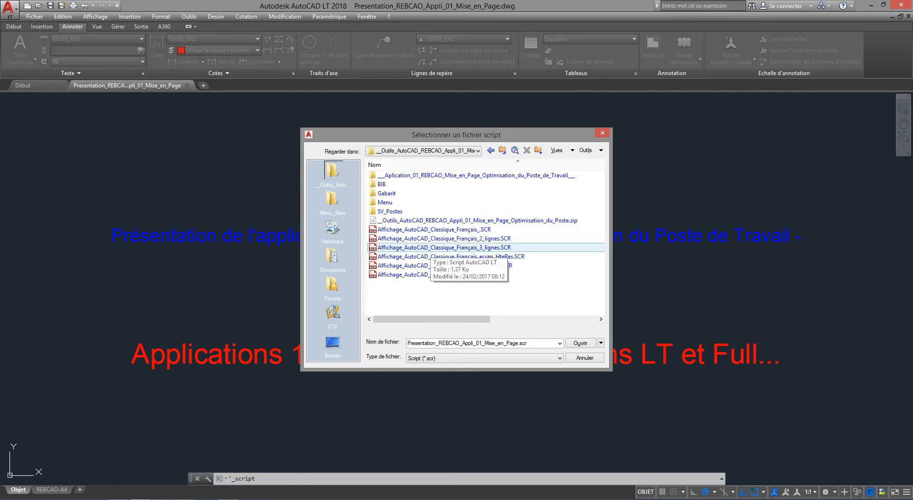
pyautogui.click(432, 239)
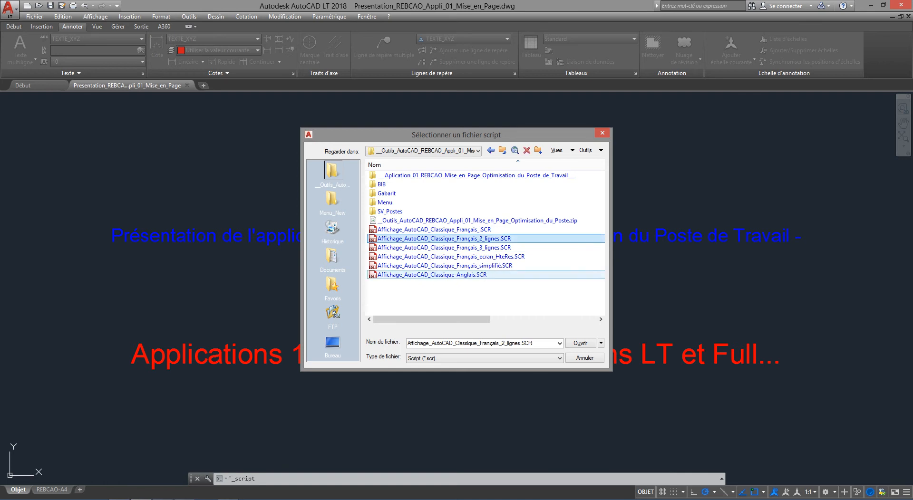
pyautogui.press('Return')
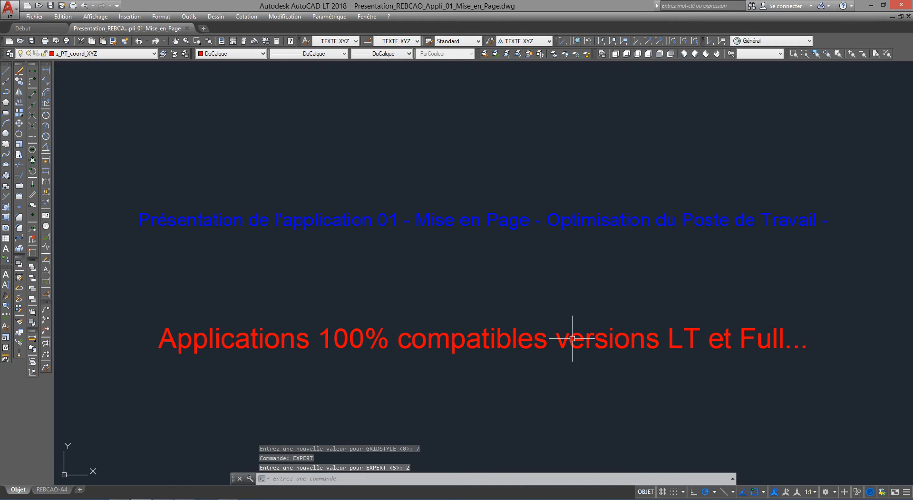
# Review the command history of the toolbar commands executed by the script
pyautogui.press('F2')
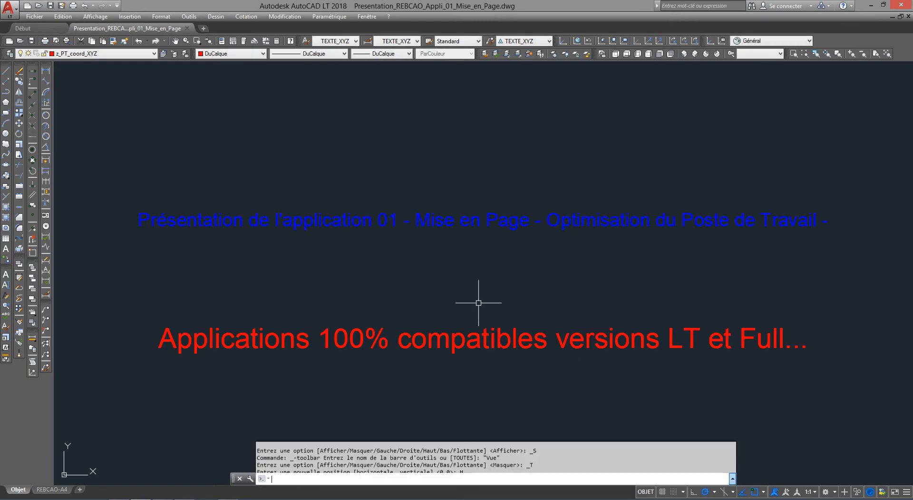
pyautogui.moveTo(287, 397); pyautogui.dragTo(320, 397)
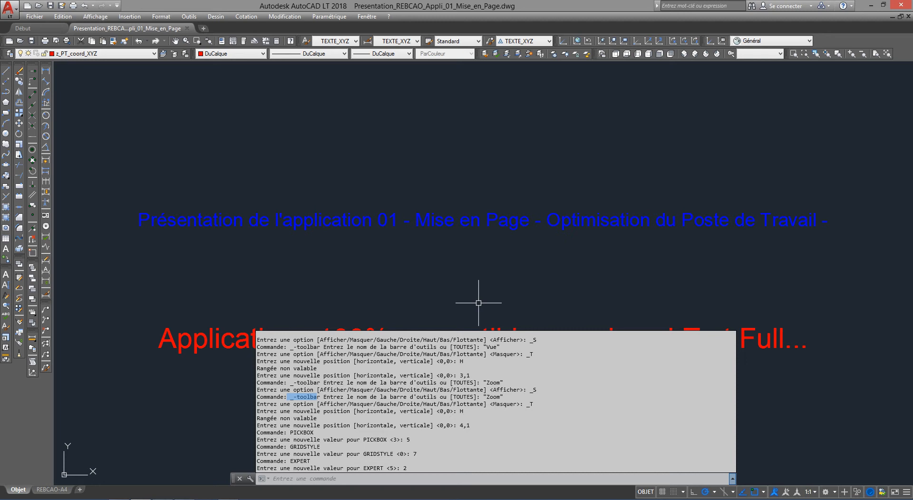
pyautogui.click(478, 303)
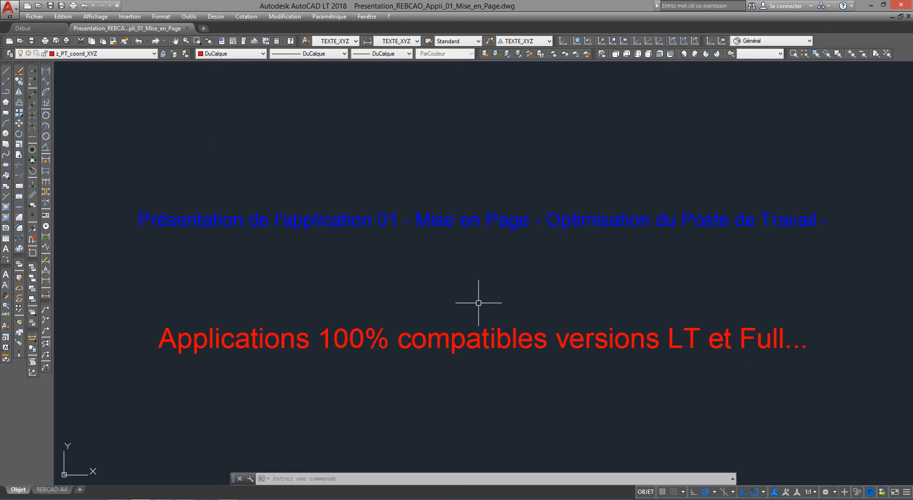
# Try to run the script Affichage_AutoCAD_Classique_Français_ecran_HteRes.SCR
pyautogui.click(189, 16)
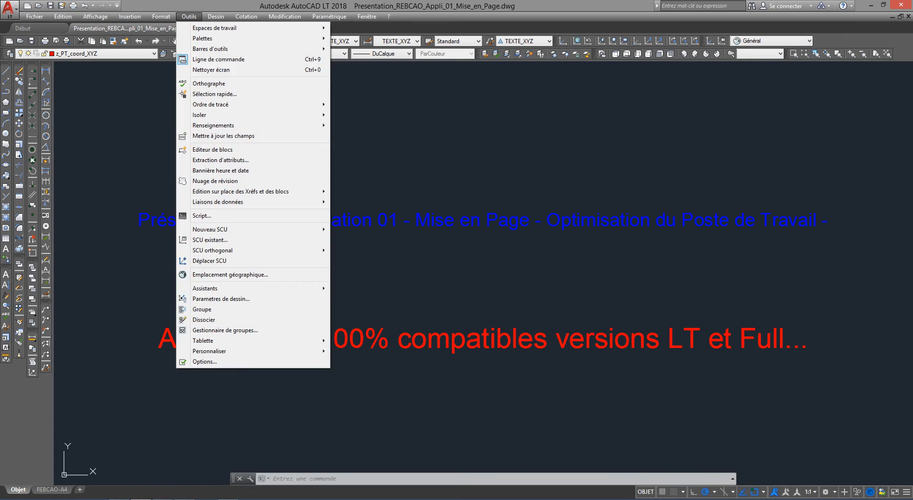
pyautogui.click(201, 215)
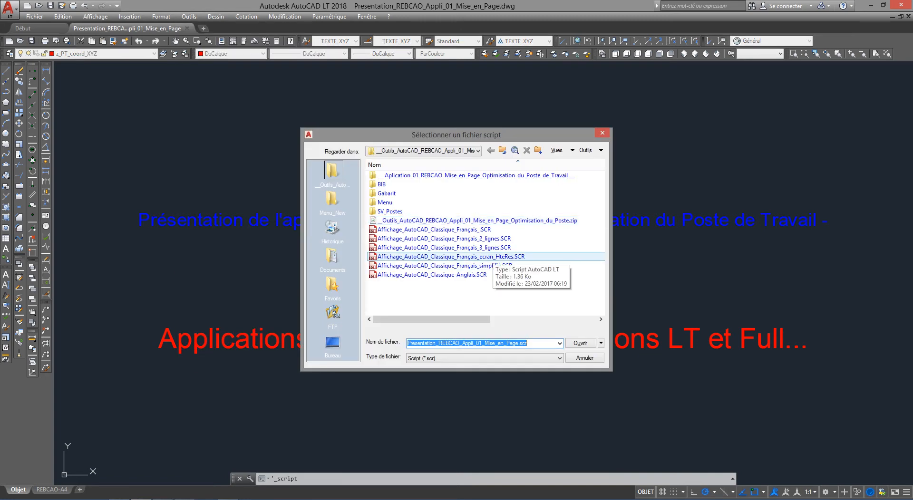
pyautogui.click(493, 257)
pyautogui.click(580, 344)
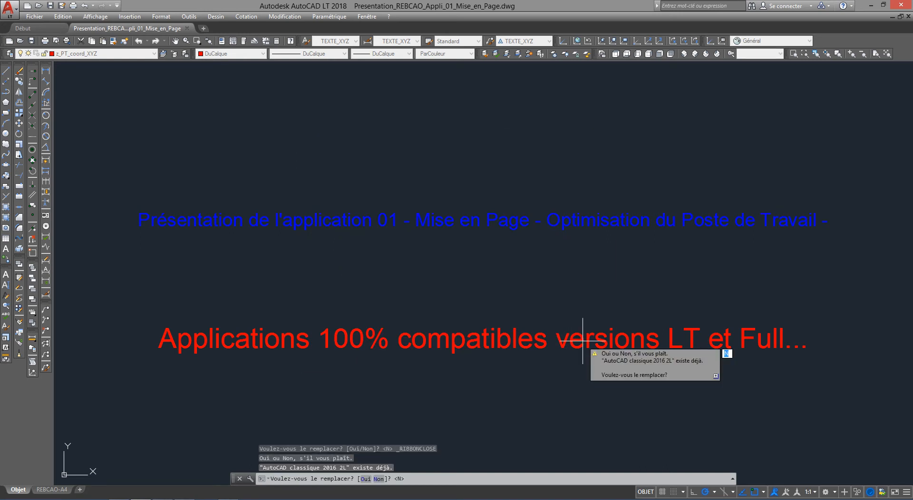
pyautogui.press('Escape')
pyautogui.press('Escape')
pyautogui.press('Escape')
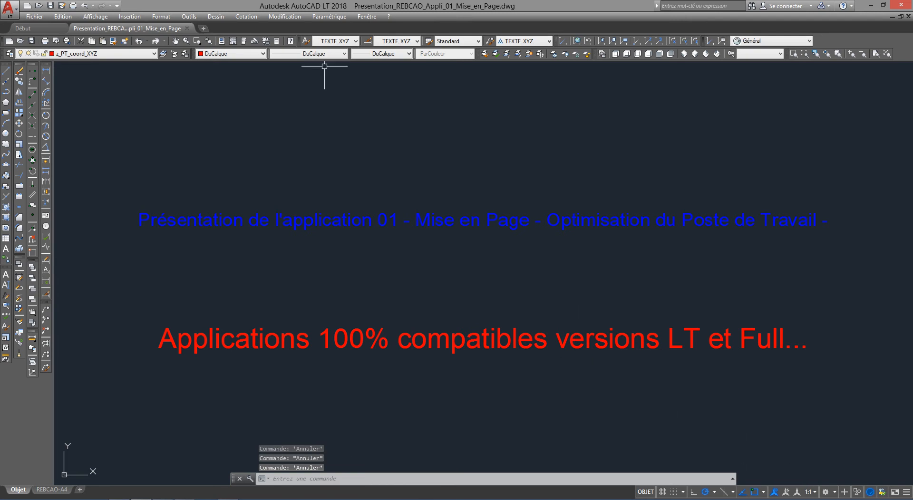
# Open the script file Affichage_AutoCAD_Classique_Français_ecran_HteRes.SCR in Notepad from the script selection dialog
pyautogui.click(189, 16)
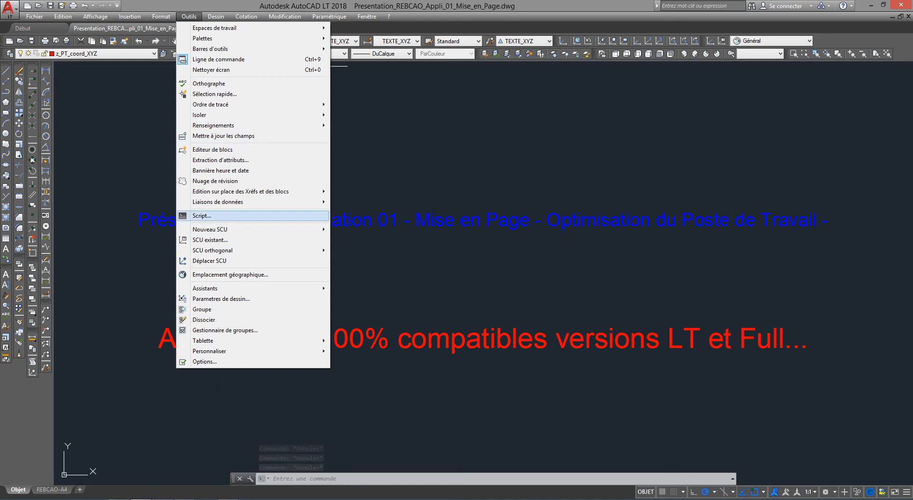
pyautogui.click(202, 215)
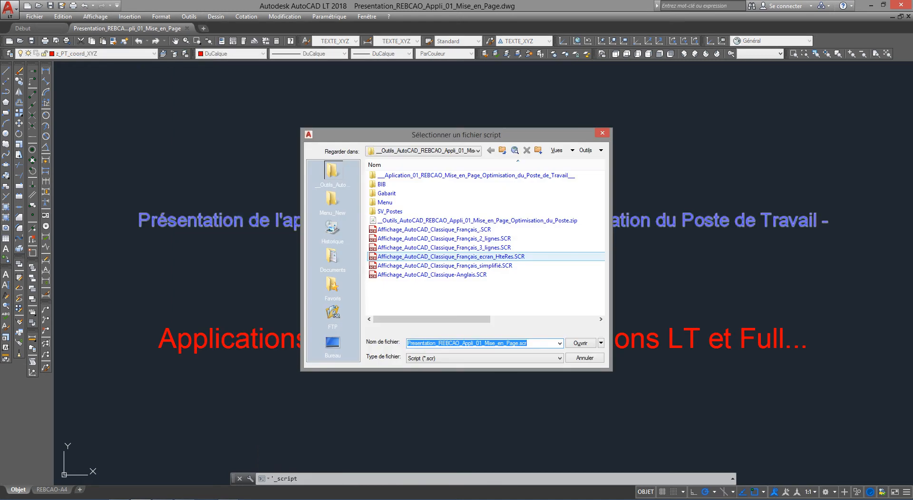
pyautogui.click(451, 257)
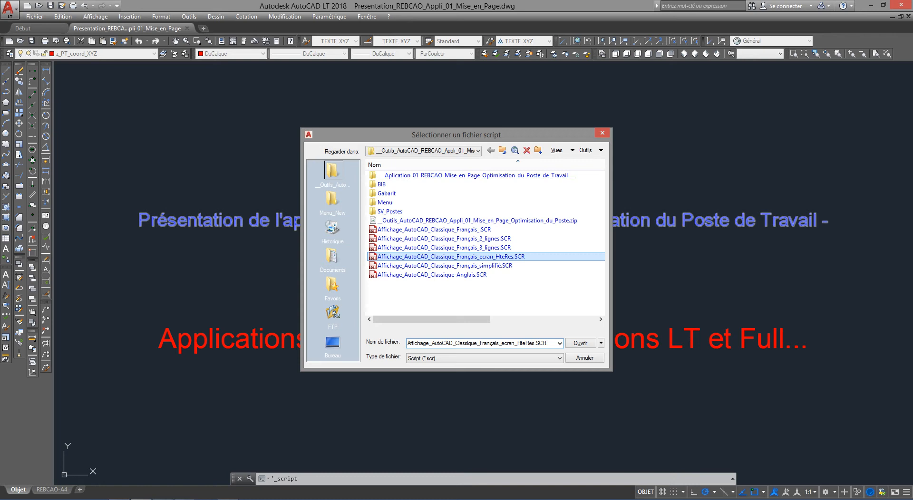
pyautogui.rightClick(470, 257)
pyautogui.click(495, 275)
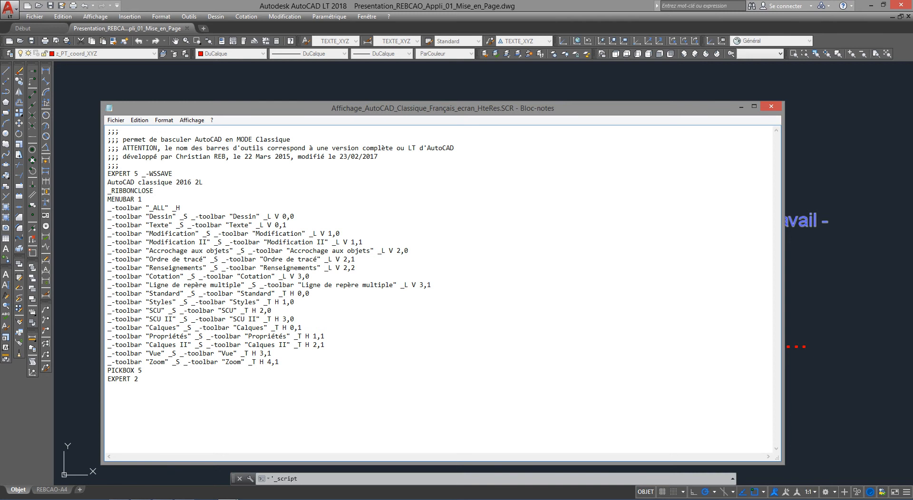
# Change the workspace name line in the script to AutoCAD classique 2016 HTE-RES
pyautogui.write('HTERES')
pyautogui.press('Delete')
pyautogui.press('Delete')
pyautogui.press('Home')
pyautogui.hotkey('shift', 'Right')
pyautogui.hotkey('shift', 'Right')
pyautogui.hotkey('shift', 'Right')
pyautogui.hotkey('shift', 'Right')
pyautogui.hotkey('shift', 'Right')
pyautogui.hotkey('shift', 'Right')
pyautogui.hotkey('shift', 'Right')
pyautogui.hotkey('shift', 'Right')
pyautogui.hotkey('shift', 'Right')
pyautogui.hotkey('shift', 'Right')
pyautogui.hotkey('shift', 'Right')
pyautogui.hotkey('shift', 'Right')
pyautogui.hotkey('shift', 'Right')
pyautogui.hotkey('shift', 'Right')
pyautogui.hotkey('shift', 'Right')
pyautogui.hotkey('shift', 'Right')
pyautogui.hotkey('shift', 'Right')
pyautogui.hotkey('shift', 'Right')
pyautogui.hotkey('shift', 'Right')
pyautogui.hotkey('shift', 'Right')
pyautogui.hotkey('shift', 'Down')
pyautogui.hotkey('shift', 'Up')
pyautogui.hotkey('shift', 'Right')
pyautogui.hotkey('shift', 'Right')
pyautogui.hotkey('shift', 'Right')
pyautogui.hotkey('shift', 'Right')
pyautogui.hotkey('shift', 'Right')
pyautogui.hotkey('shift', 'Right')
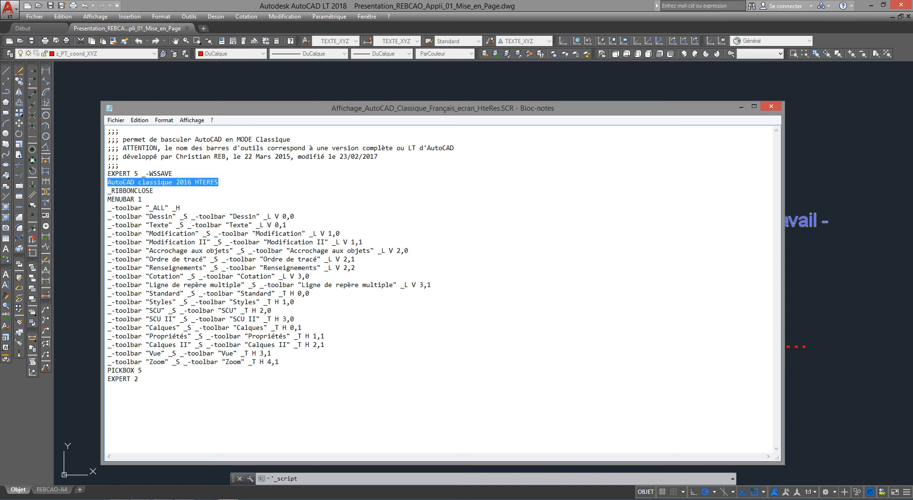
pyautogui.click(207, 182)
pyautogui.write('-')
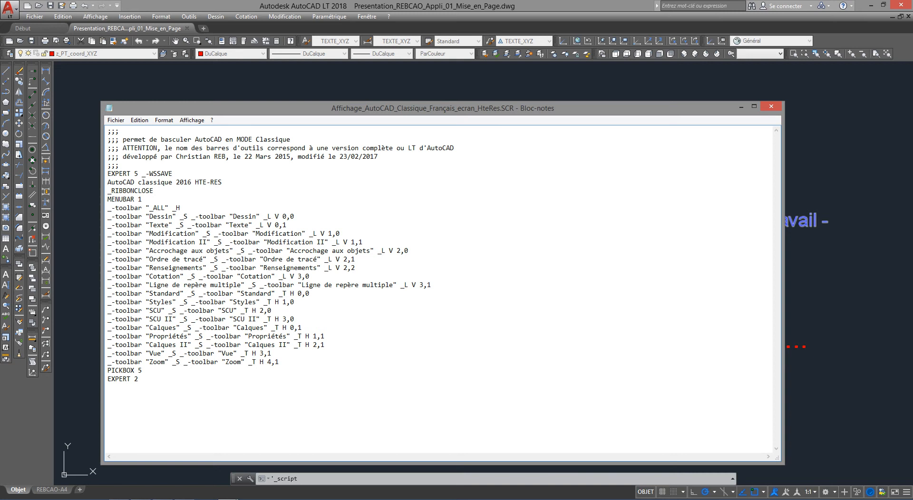
# Close the script file saving its changes, and run Affichage_AutoCAD_Classique_Français_ecran_HteRes.SCR
pyautogui.click(771, 106)
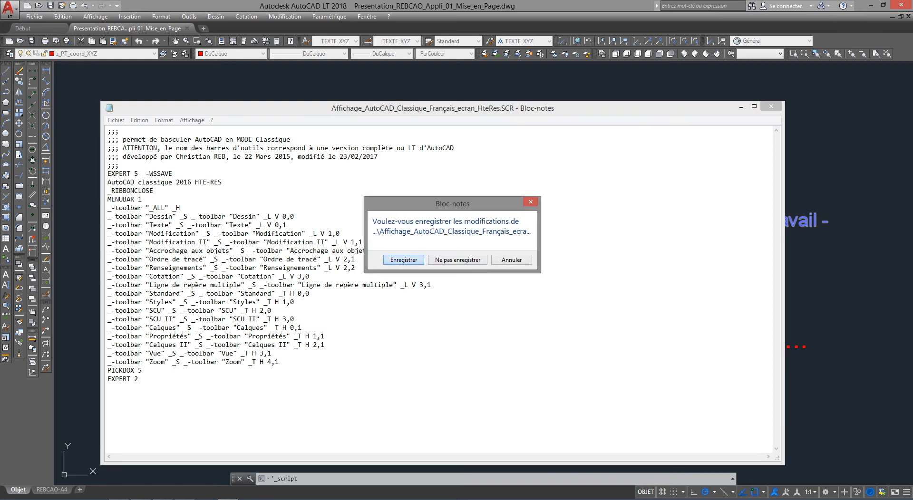
pyautogui.press('Return')
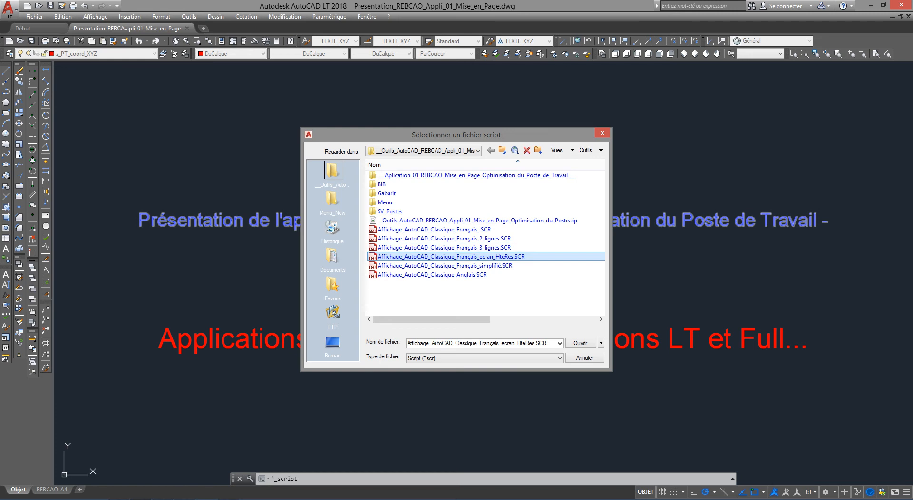
pyautogui.press('Return')
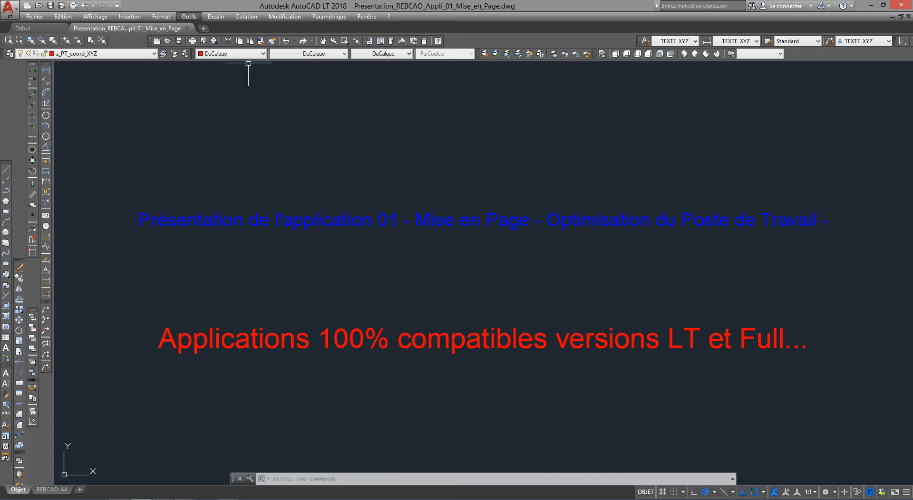
# Try to run the script Affichage_AutoCAD_Classique_Français_2_lignes.SCR again
pyautogui.click(189, 16)
pyautogui.click(201, 216)
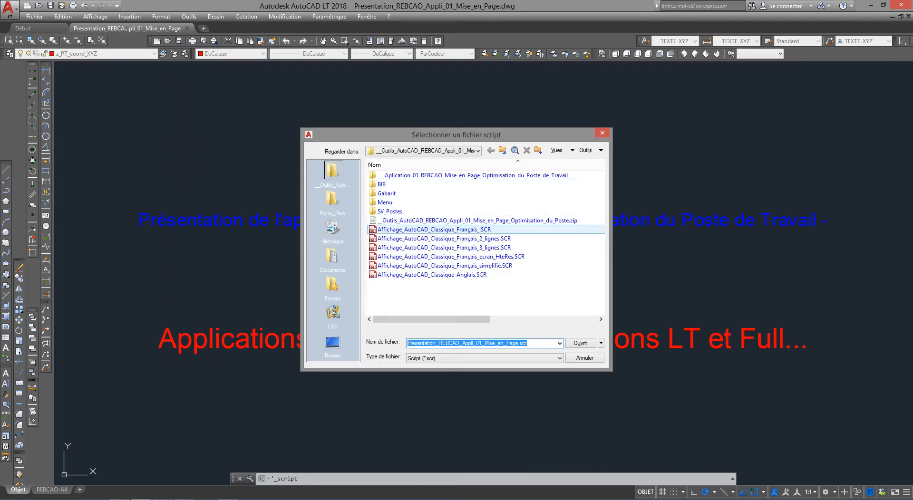
pyautogui.click(457, 239)
pyautogui.doubleClick(460, 239)
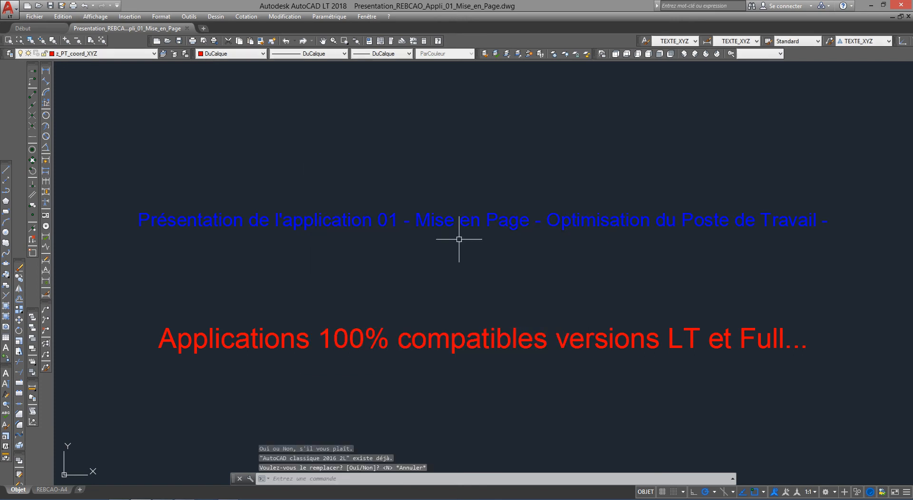
# Run the script Affichage_AutoCAD_Classique_Français_simplifié.SCR
pyautogui.click(189, 16)
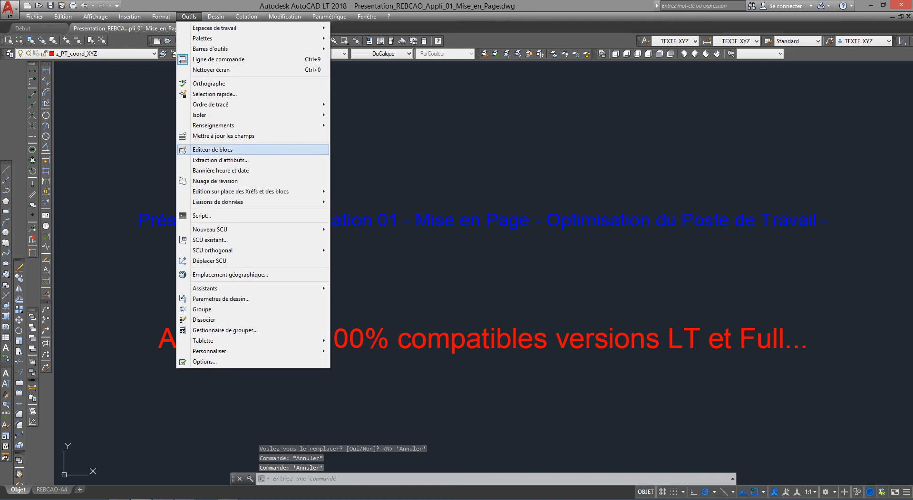
pyautogui.click(202, 215)
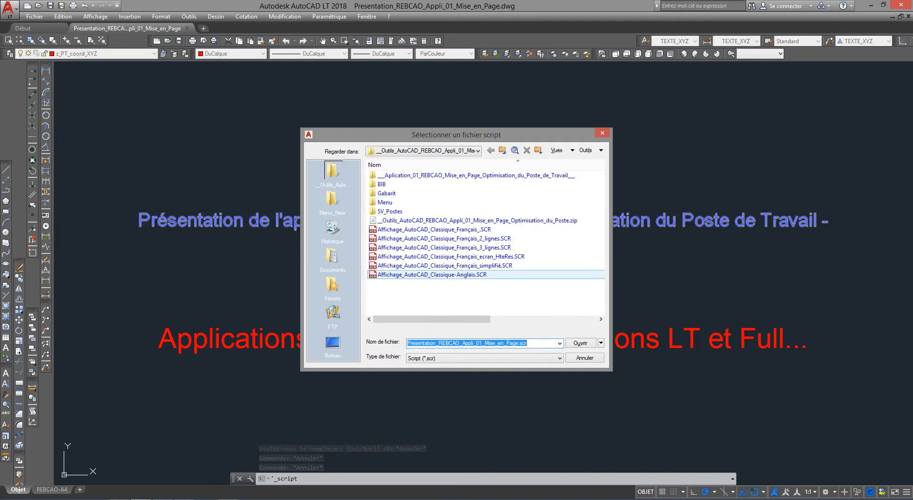
pyautogui.doubleClick(444, 265)
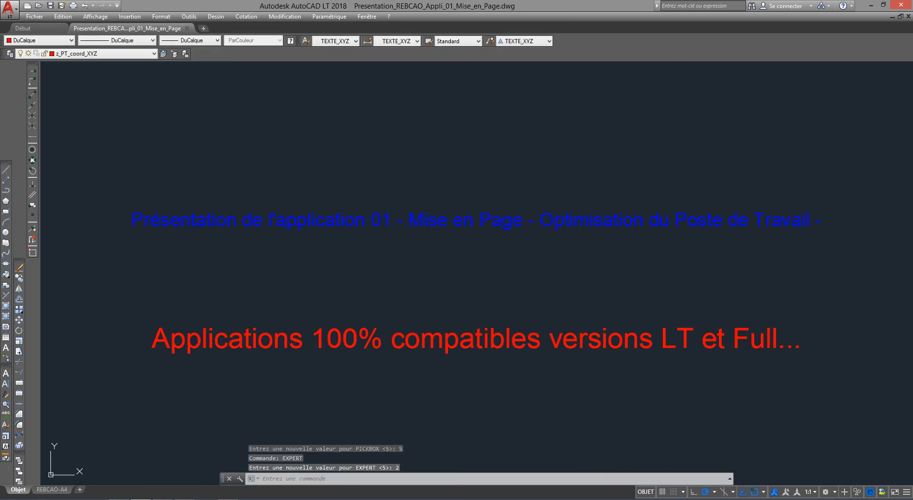
# Switch to the workspace RUBAN - configuration originale - and from there activate AutoCAD classique 2016 HTE-RES
pyautogui.click(826, 492)
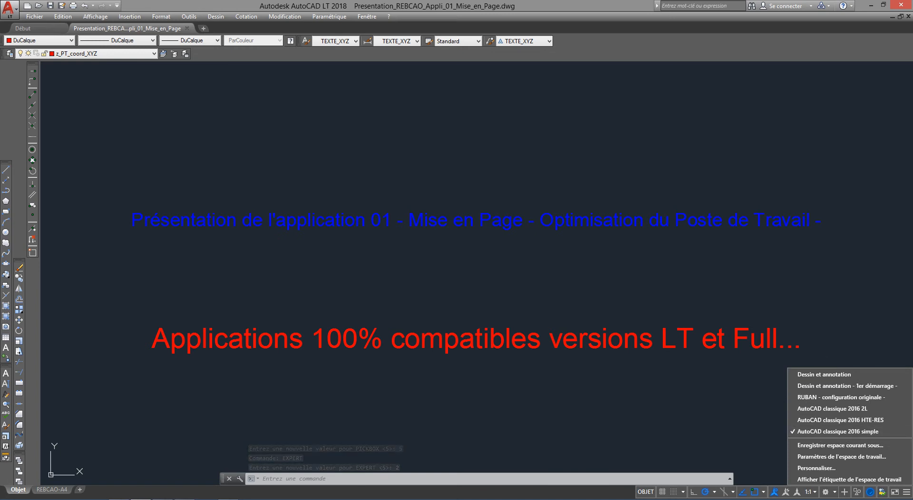
pyautogui.click(832, 398)
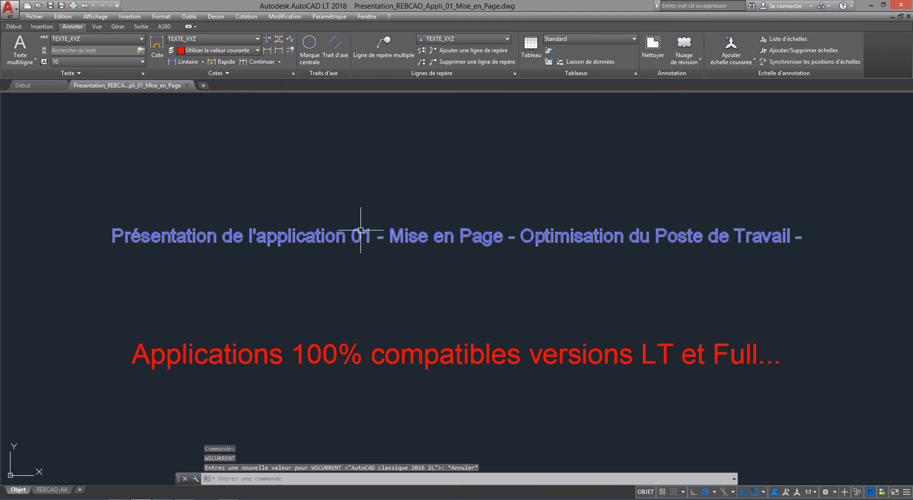
pyautogui.click(826, 492)
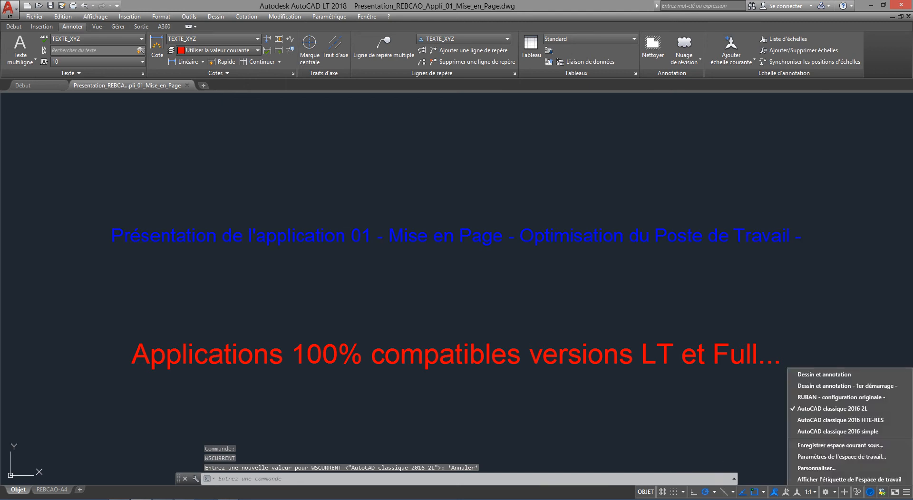
pyautogui.click(839, 420)
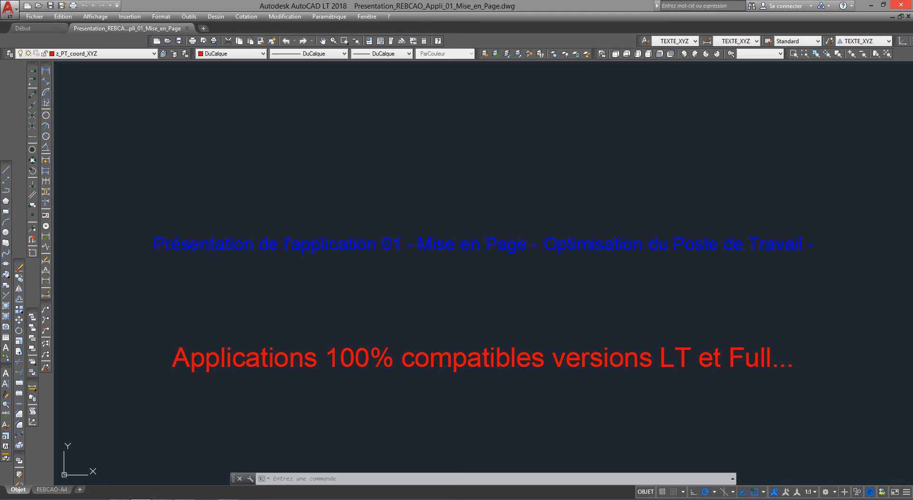
pyautogui.hotkey('alt', 'F4')
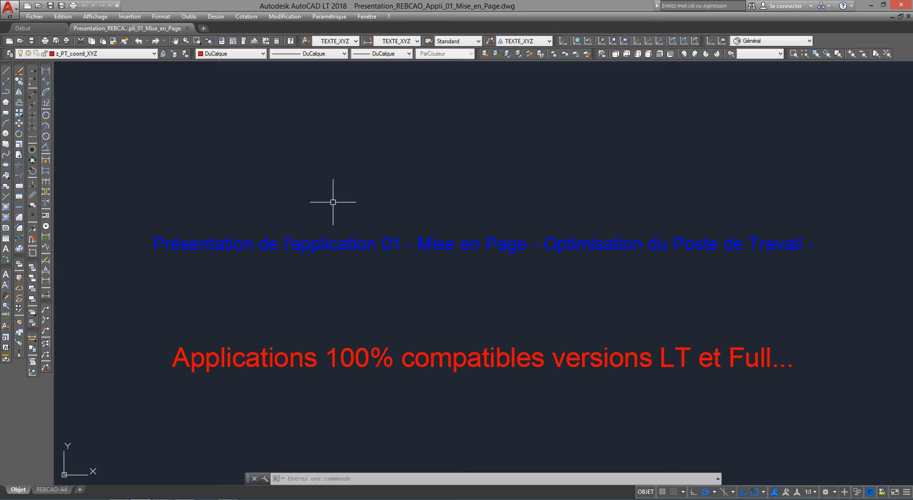
pyautogui.click(304, 478)
pyautogui.moveTo(248, 479); pyautogui.dragTo(252, 478)
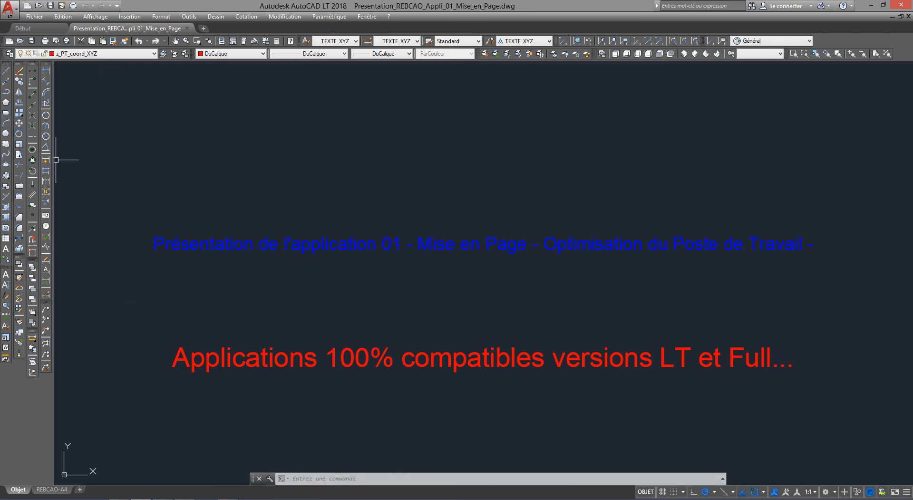
pyautogui.write('l')
pyautogui.press('Return')
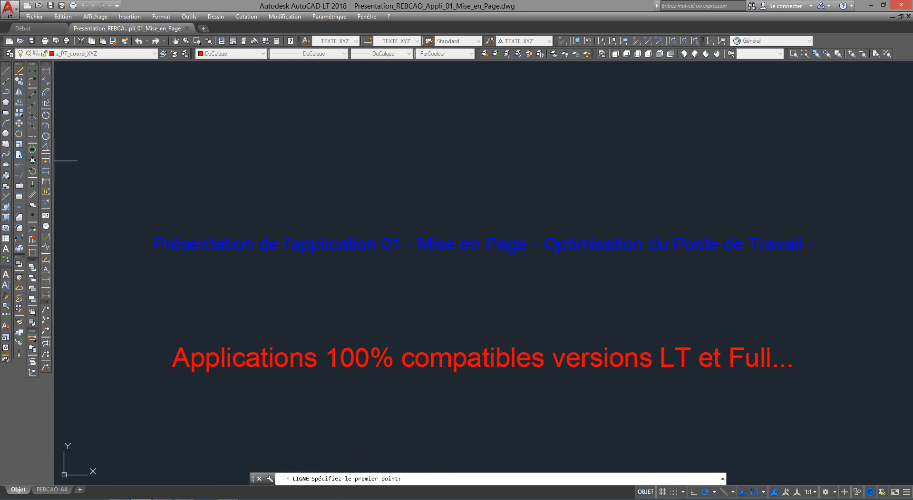
pyautogui.click(6, 285)
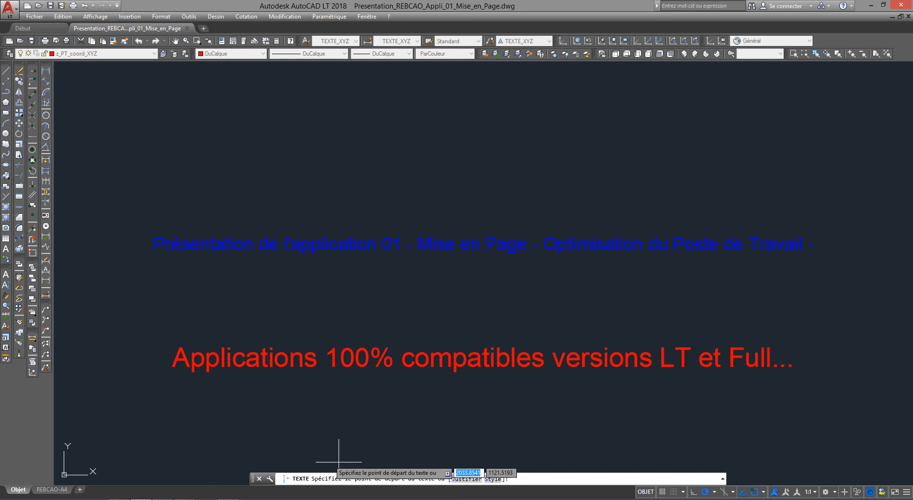
pyautogui.click(333, 449)
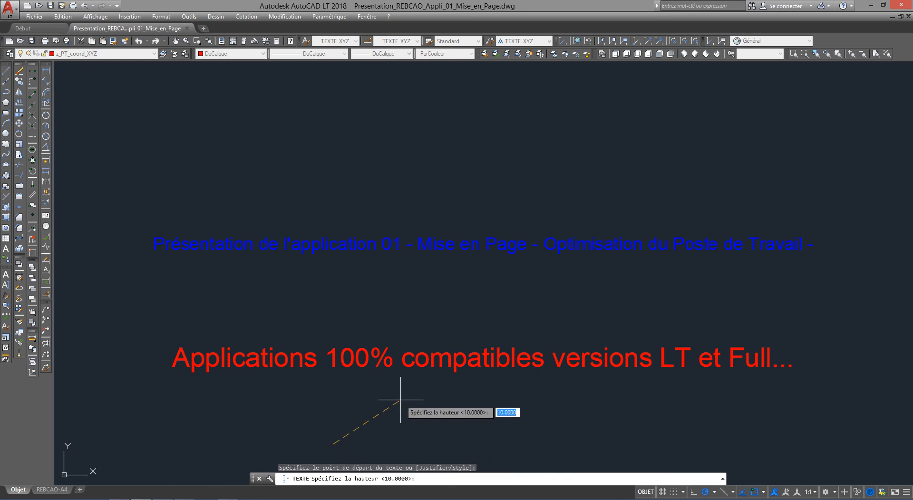
pyautogui.press('Return')
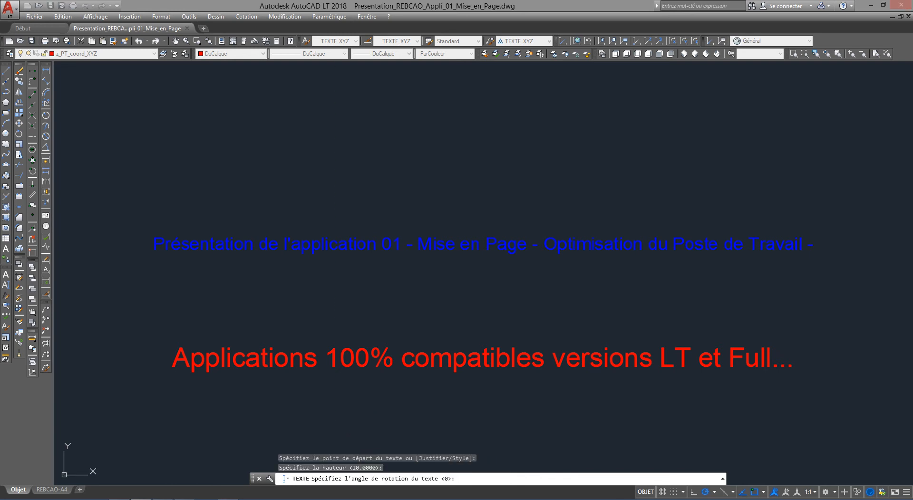
pyautogui.press('Escape')
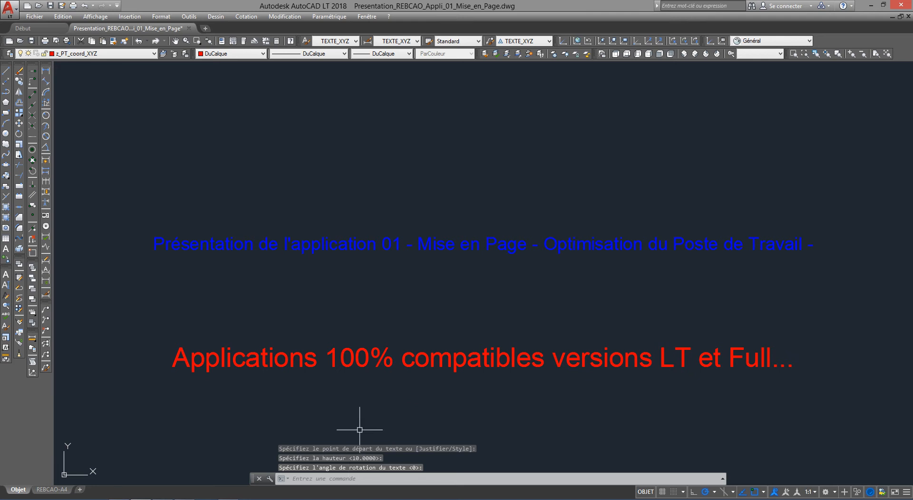
pyautogui.press('Escape')
pyautogui.press('Escape')
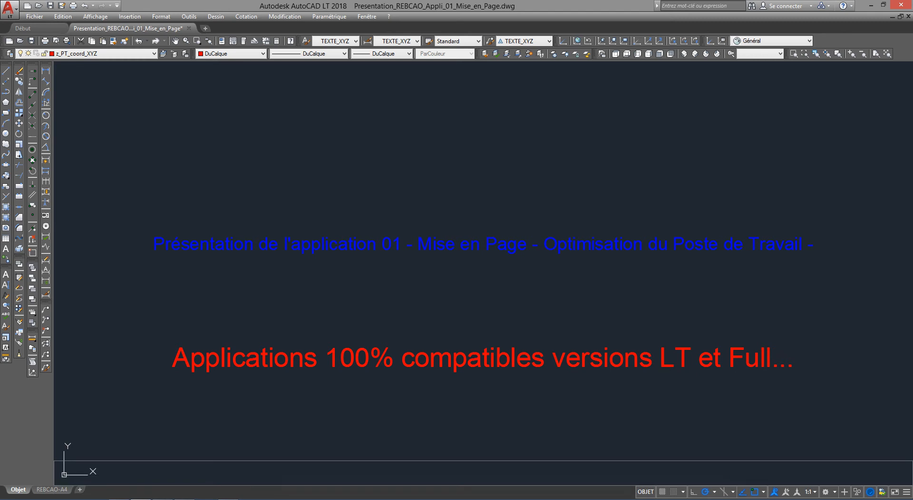
# Dock the command line below the drawing area and enlarge it to show two lines of command history
pyautogui.moveTo(254, 477); pyautogui.dragTo(255, 482)
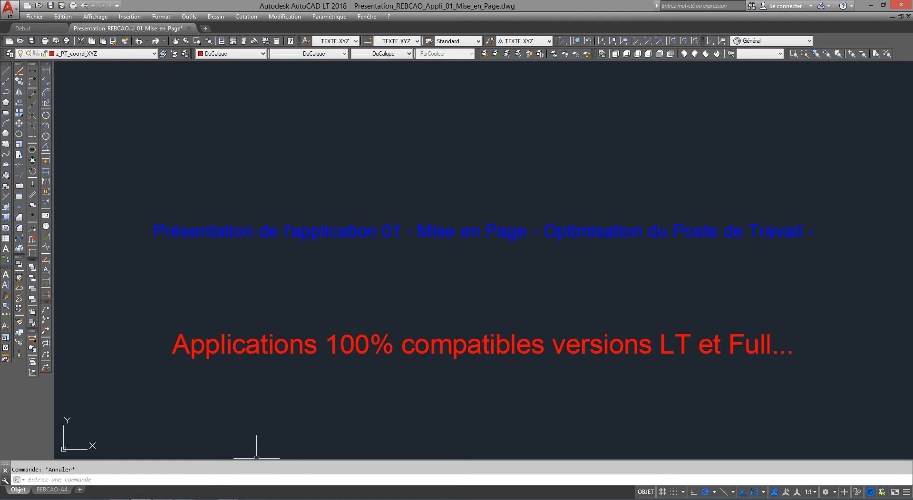
pyautogui.moveTo(256, 460); pyautogui.dragTo(255, 454)
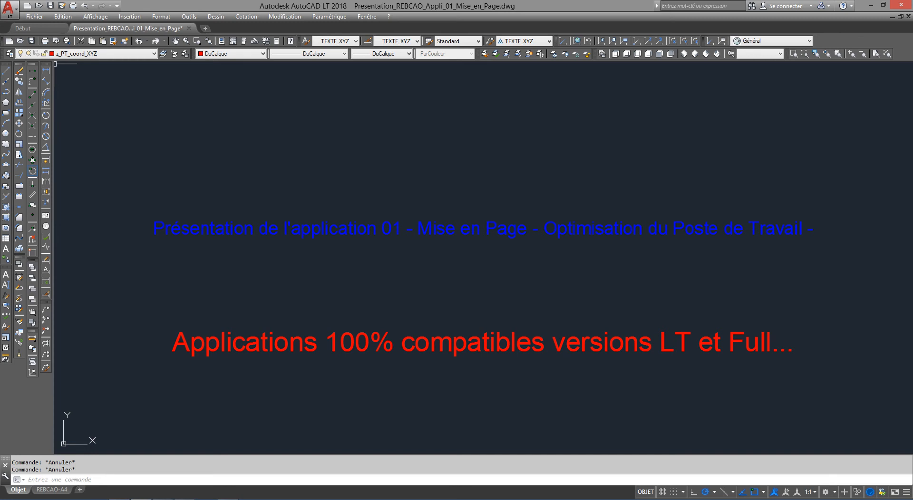
pyautogui.click(38, 386)
# Set the display colour scheme to Clair in the program options and apply it
pyautogui.rightClick(272, 465)
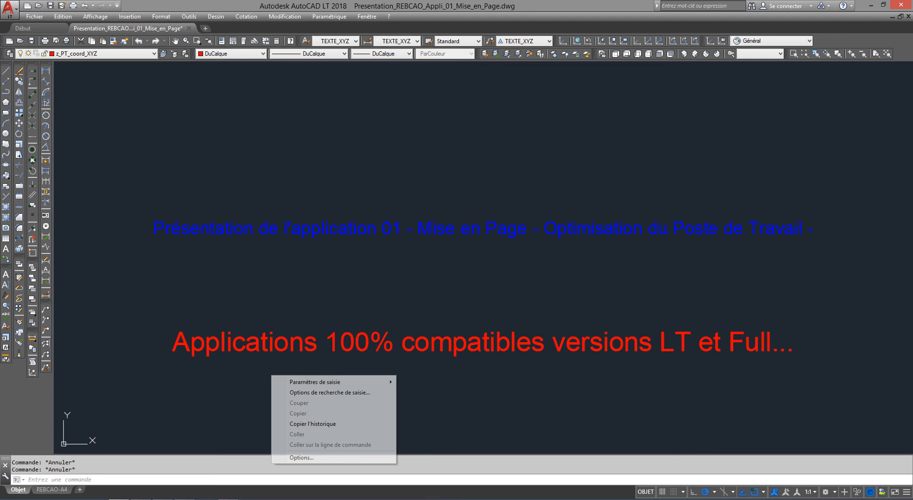
pyautogui.click(302, 458)
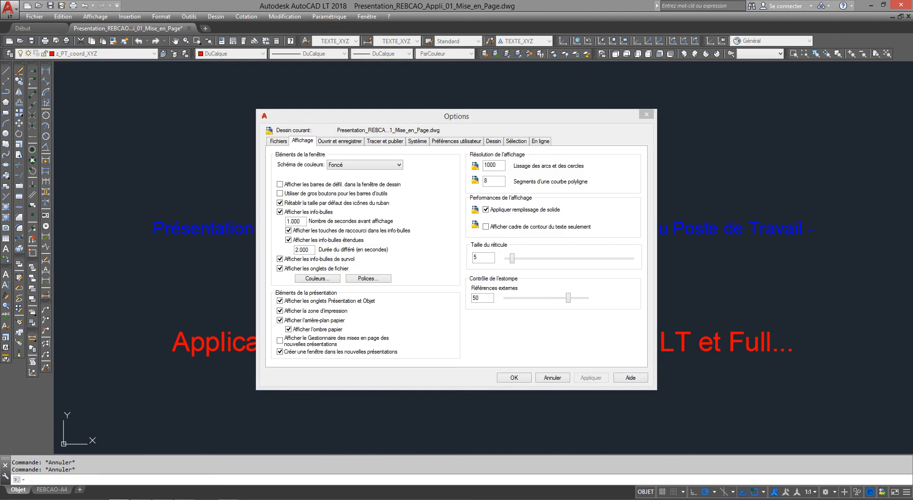
pyautogui.click(351, 165)
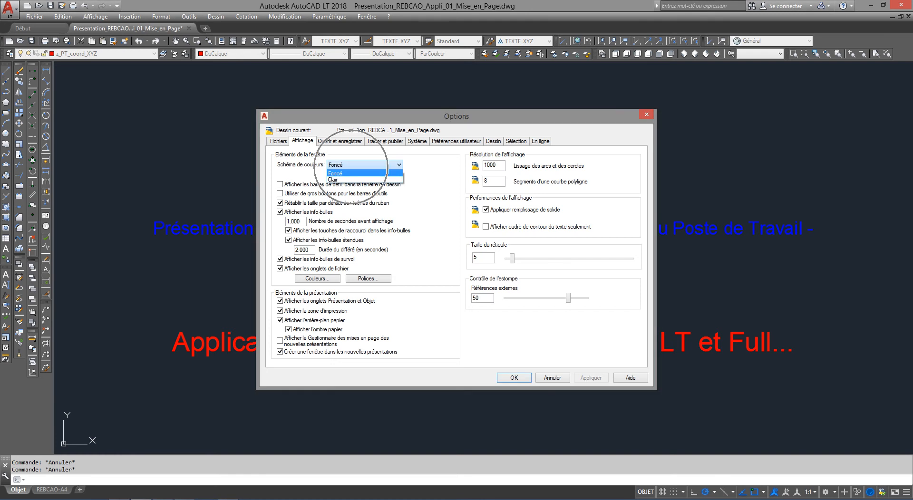
pyautogui.click(343, 179)
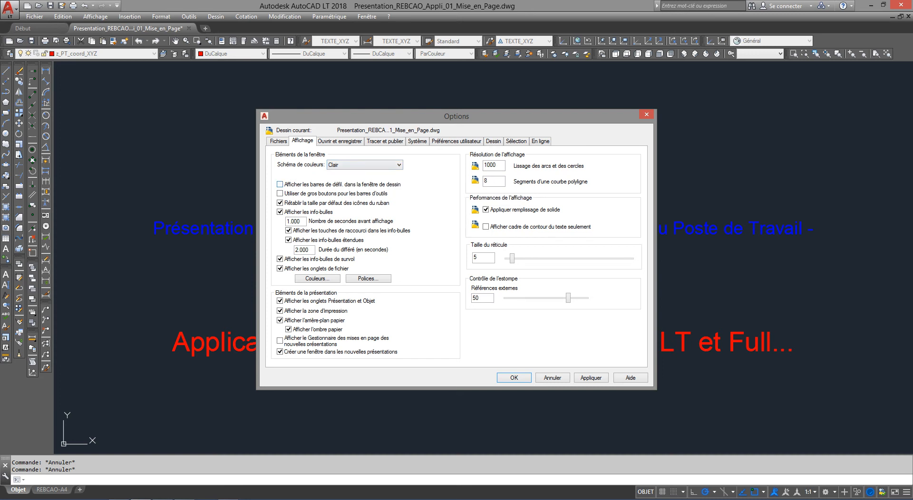
pyautogui.click(591, 378)
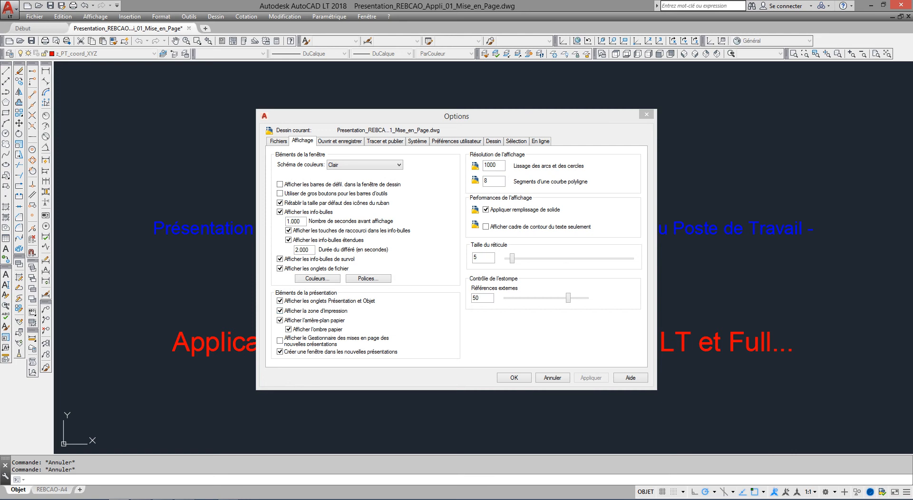
# Set the crosshair size to 100, enable the scroll bars in the drawing window, and confirm the options
pyautogui.moveTo(512, 258); pyautogui.dragTo(632, 258)
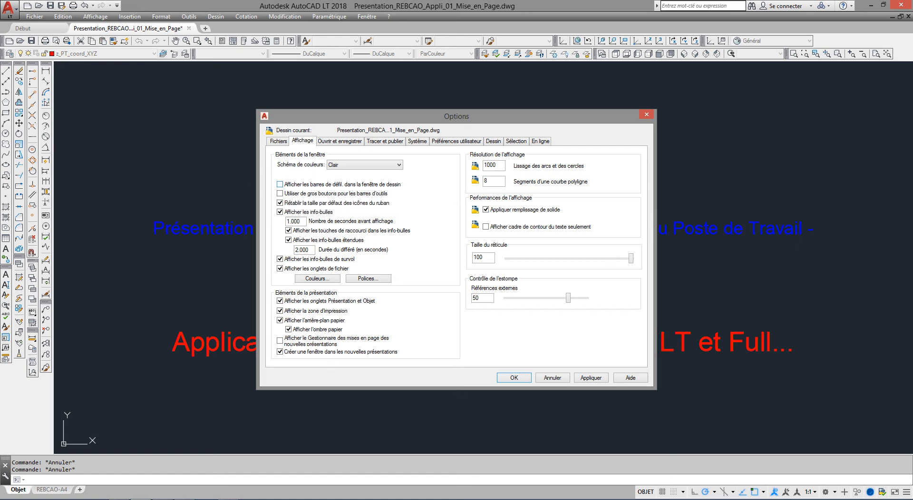
pyautogui.click(280, 184)
pyautogui.click(591, 377)
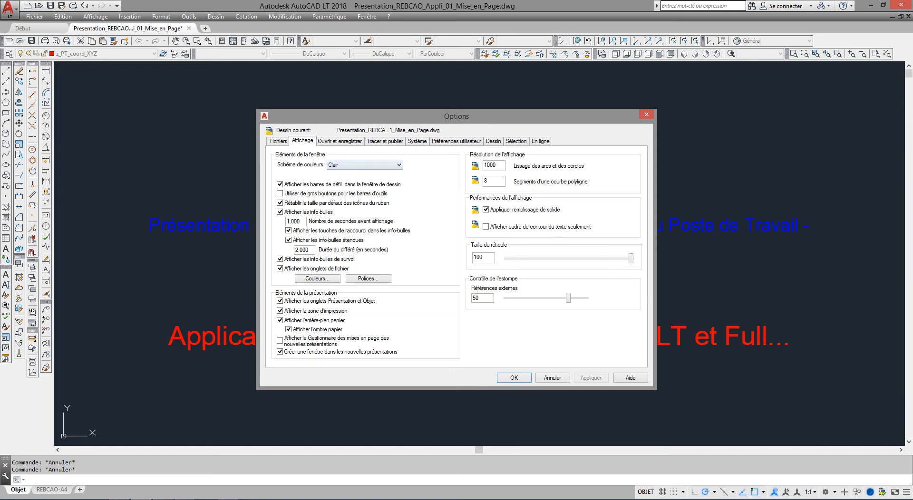
pyautogui.click(340, 141)
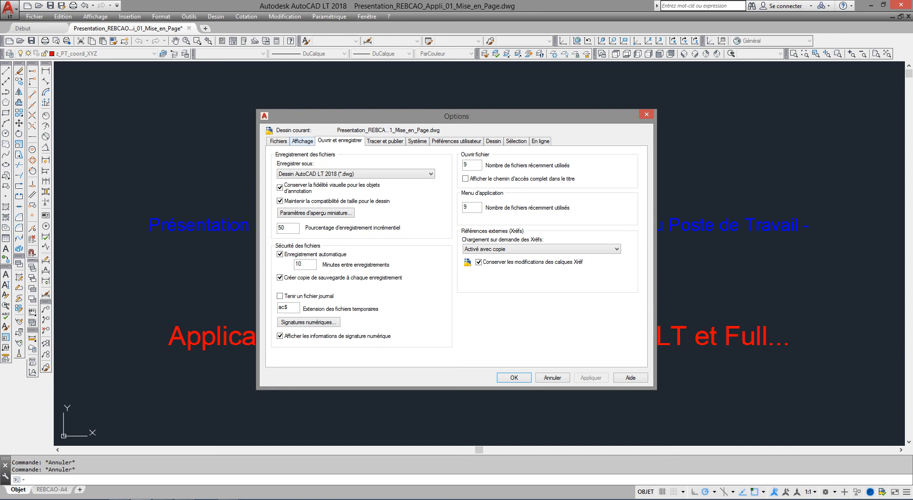
pyautogui.click(303, 141)
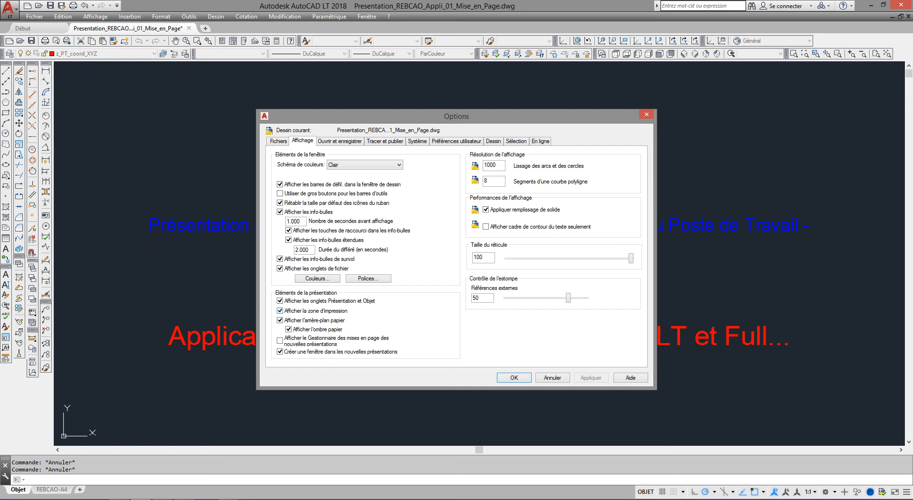
pyautogui.click(514, 378)
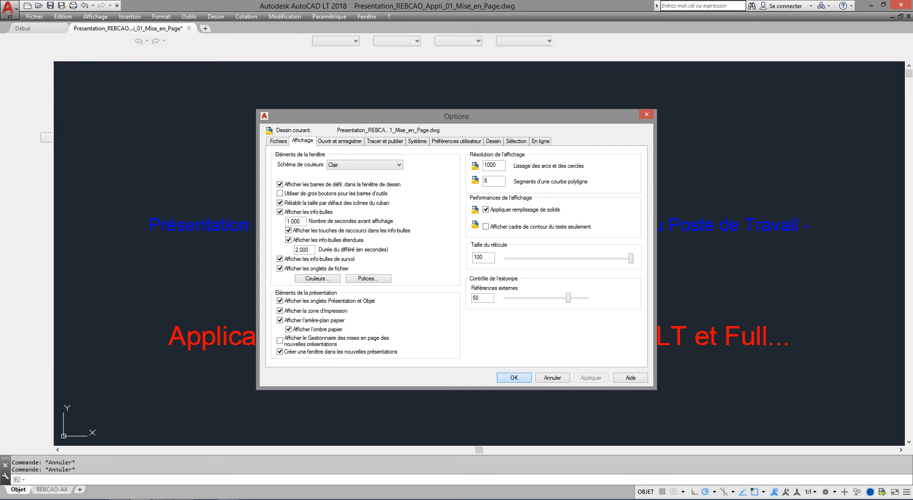
# Display the REBCAO-A4 layout
pyautogui.click(51, 490)
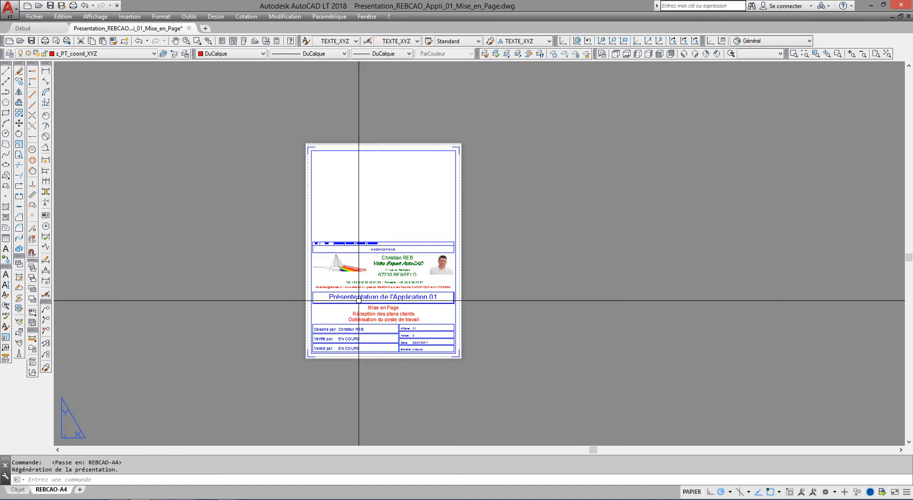
# Select the whole title block on the layout and move it off the sheet, to the right of the paper
pyautogui.scroll(-2, 305, 209)
pyautogui.moveTo(268, 132)
pyautogui.mouseDown()
pyautogui.moveTo(386, 291)
pyautogui.moveTo(272, 143)
pyautogui.moveTo(300, 176)
pyautogui.mouseUp()
pyautogui.click(271, 135)
pyautogui.click(468, 299)
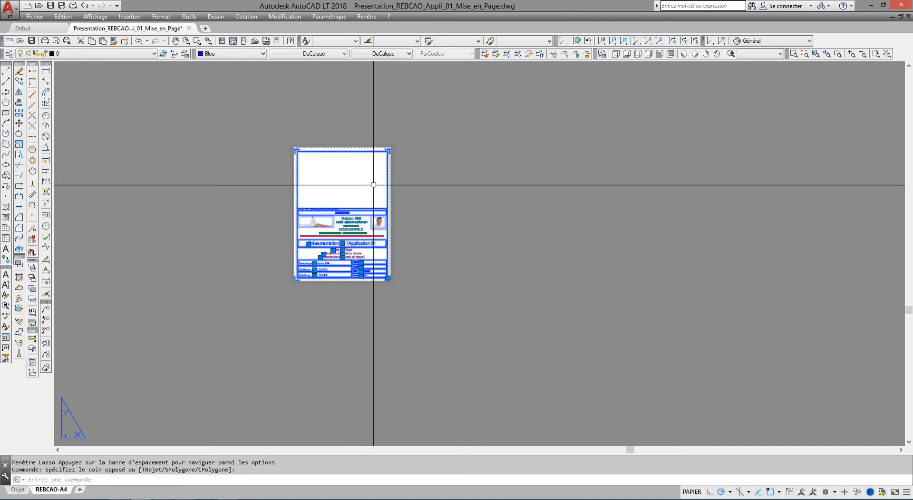
pyautogui.moveTo(388, 178); pyautogui.dragTo(612, 148)
pyautogui.scroll(2, 522, 272)
pyautogui.moveTo(522, 271); pyautogui.dragTo(513, 355, button='middle')
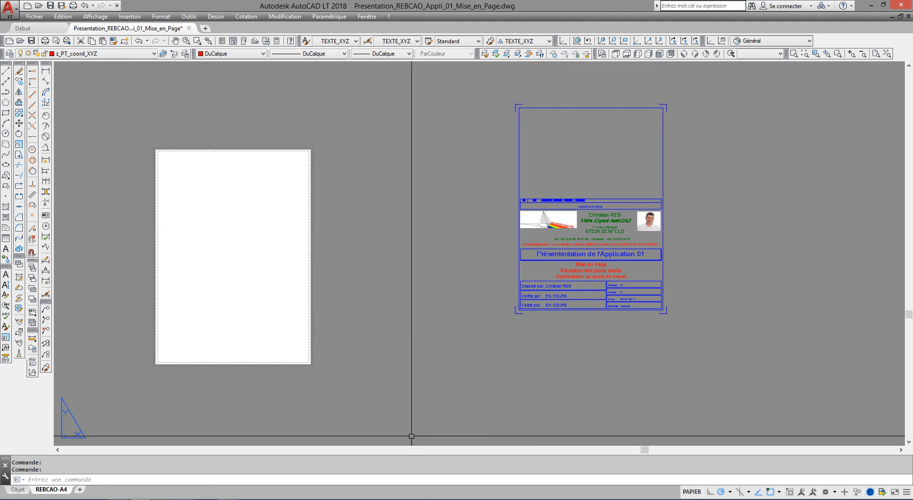
# Turn off the printable area, paper background and automatic viewport creation for new layouts in the options, and zoom the layout to its extents
pyautogui.rightClick(414, 379)
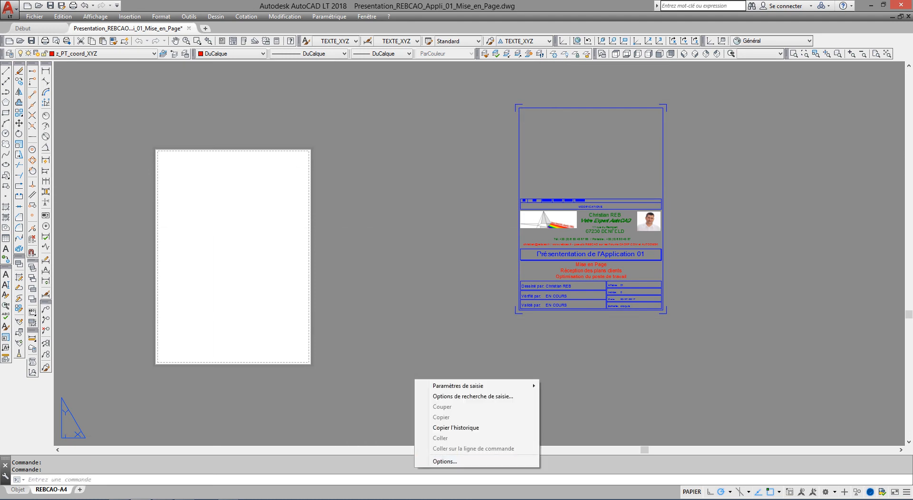
pyautogui.click(433, 462)
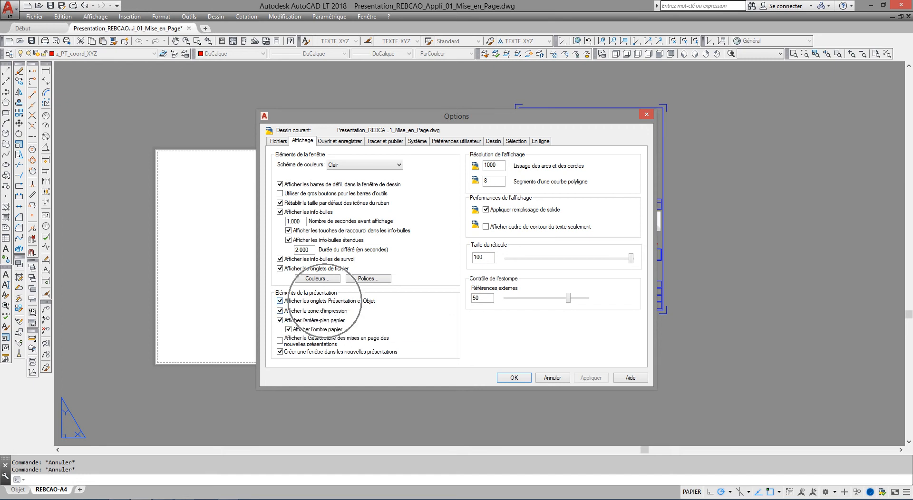
pyautogui.click(280, 320)
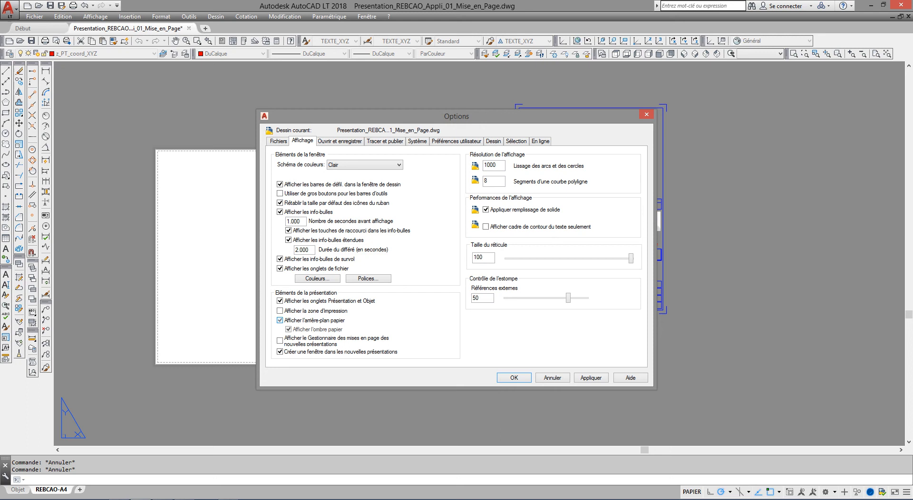
pyautogui.click(514, 378)
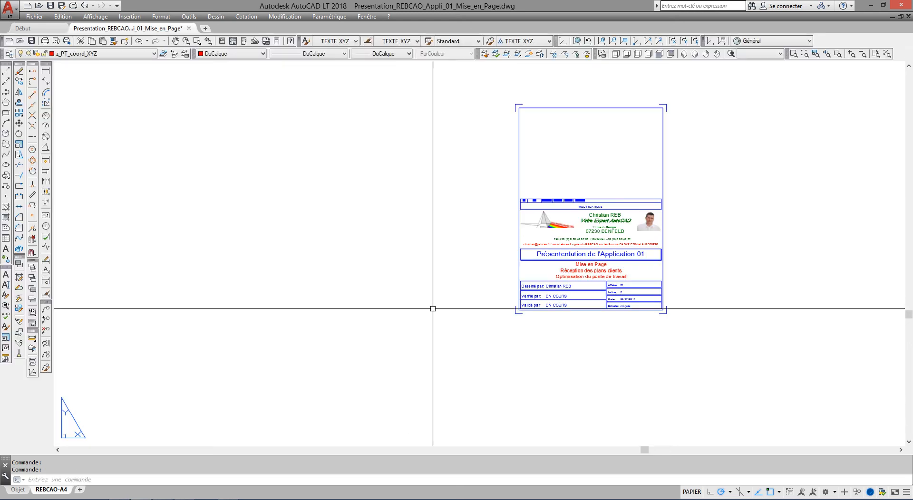
pyautogui.middleClick(661, 224)
pyautogui.middleClick(662, 225)
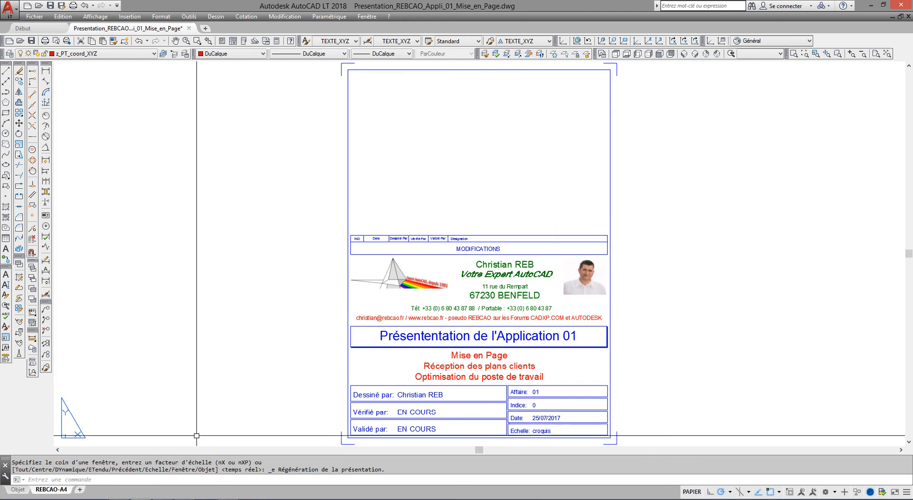
# Switch to model space and set the 2D model space background colour to Blanc in the drawing window colours
pyautogui.click(17, 489)
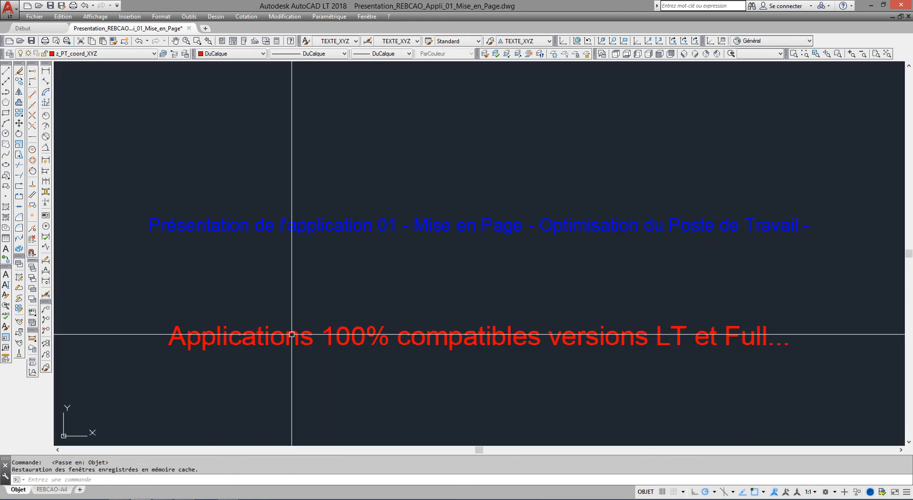
pyautogui.rightClick(385, 264)
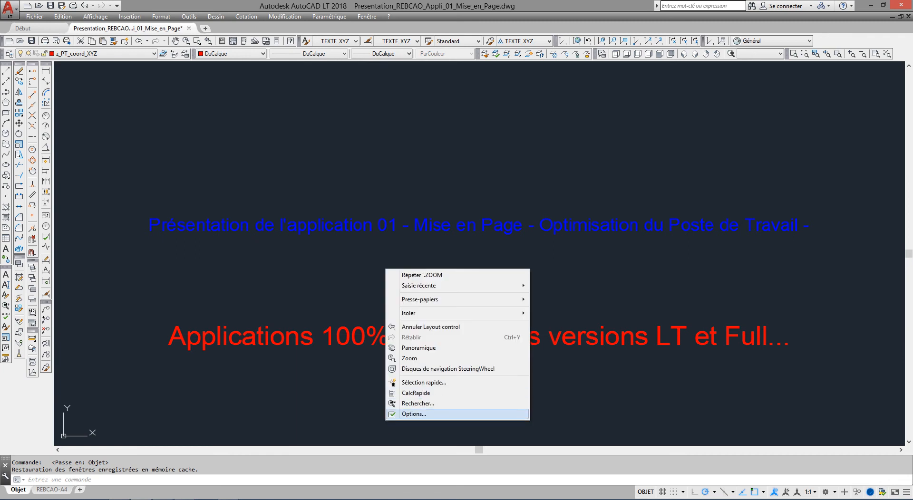
pyautogui.click(410, 415)
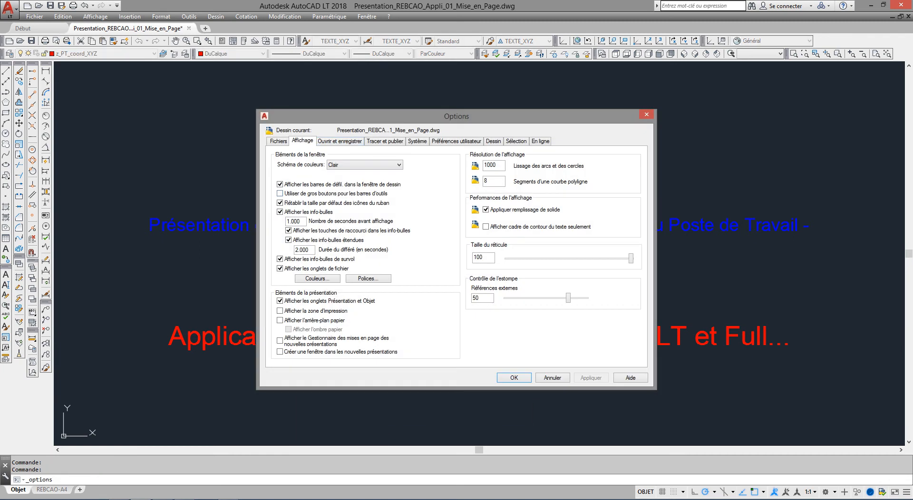
pyautogui.click(317, 278)
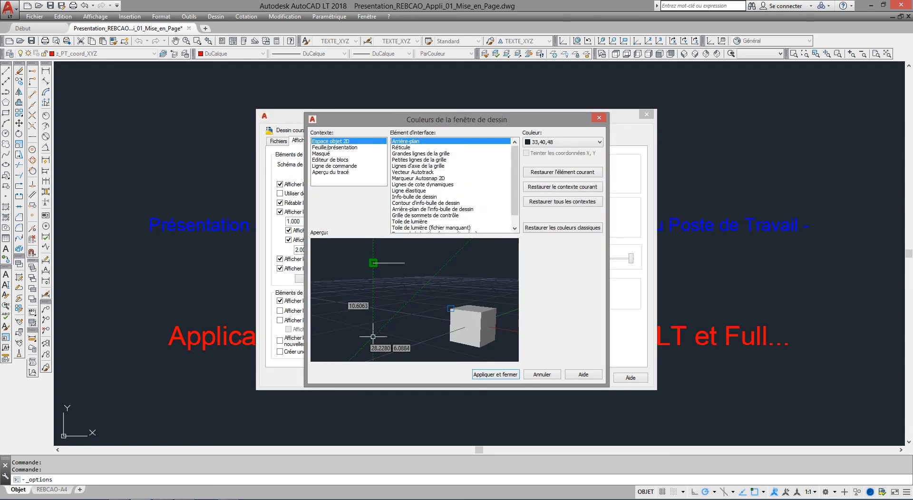
pyautogui.click(563, 142)
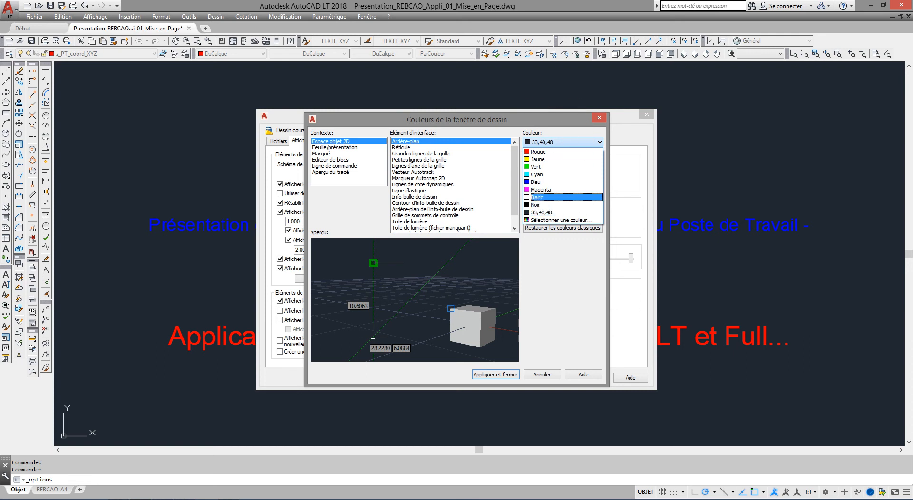
pyautogui.click(538, 197)
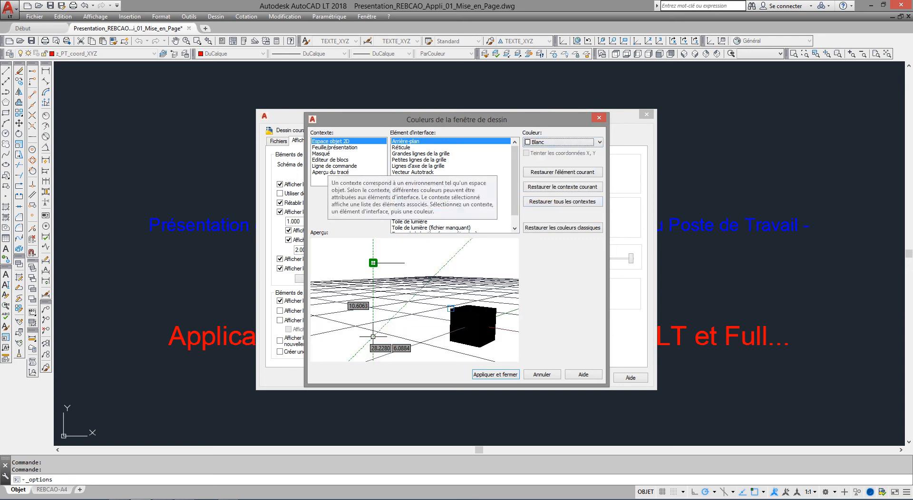
# Set the block editor background colour to Blanc and apply the drawing window colours
pyautogui.click(335, 147)
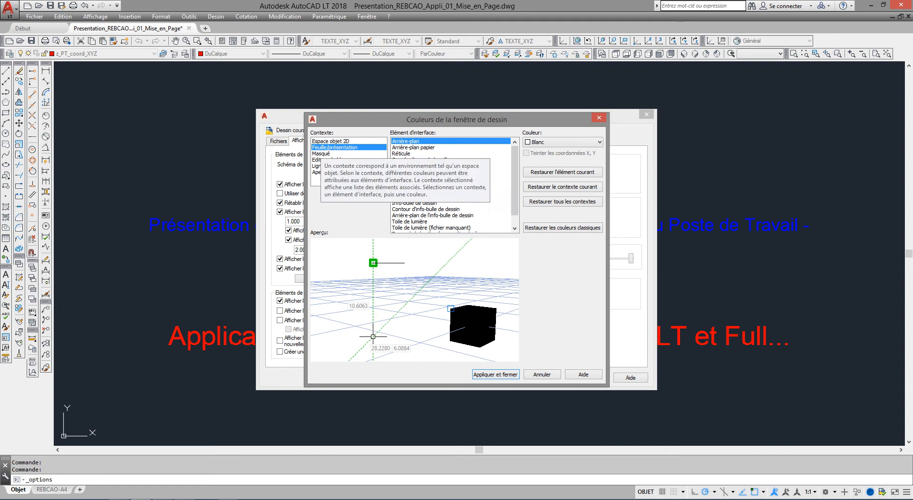
pyautogui.click(330, 160)
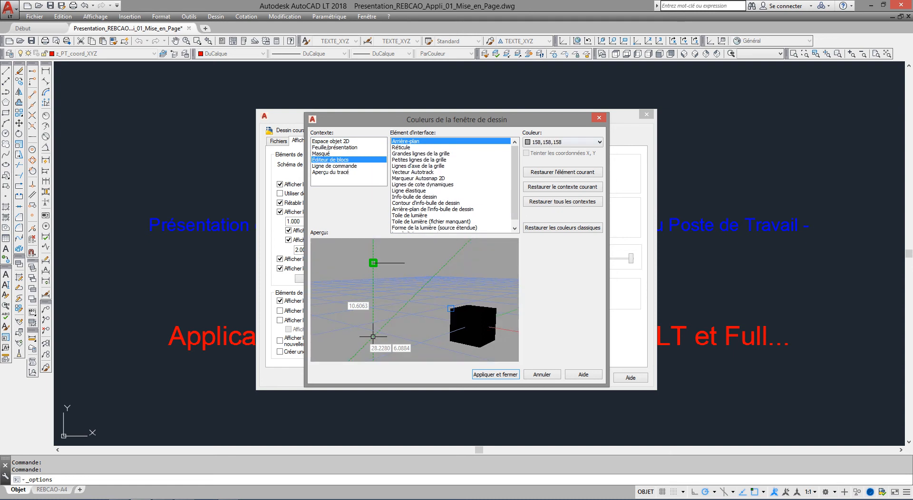
pyautogui.click(563, 142)
pyautogui.click(537, 197)
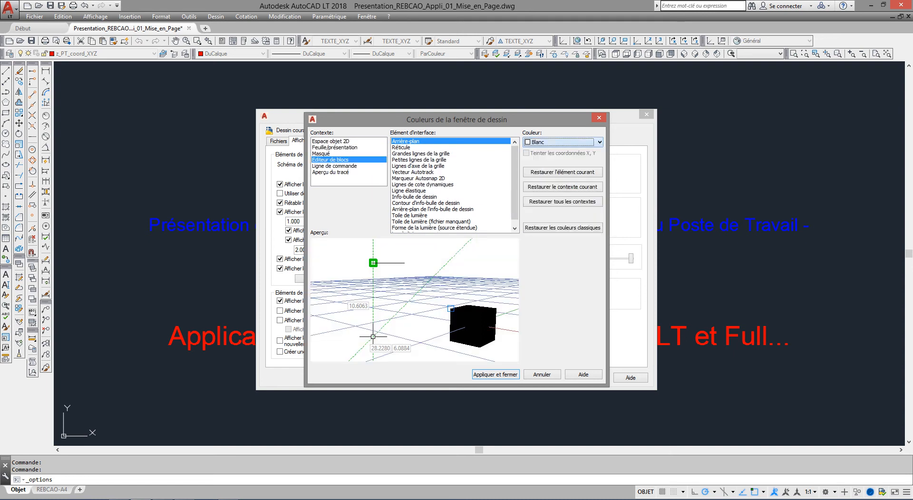
pyautogui.press('Return')
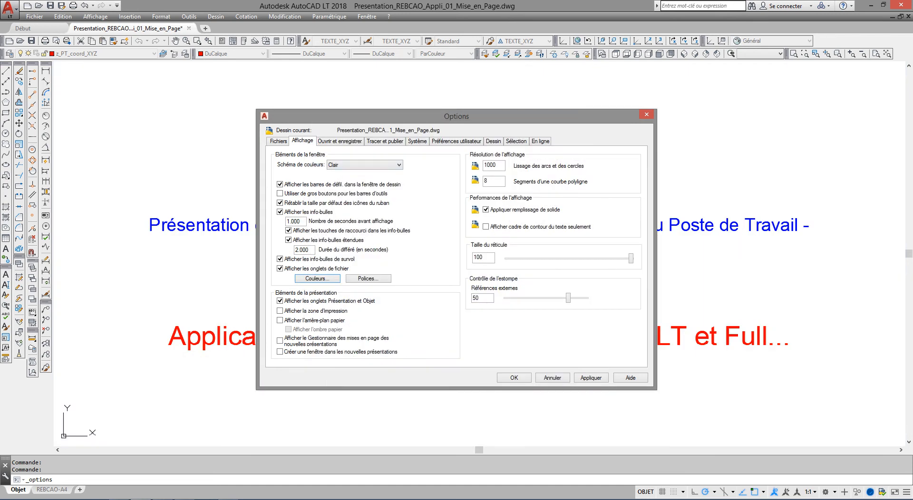
# Set the default save format to AutoCAD 2013/LT2013 and the application menu's number of recent files to 50
pyautogui.click(339, 141)
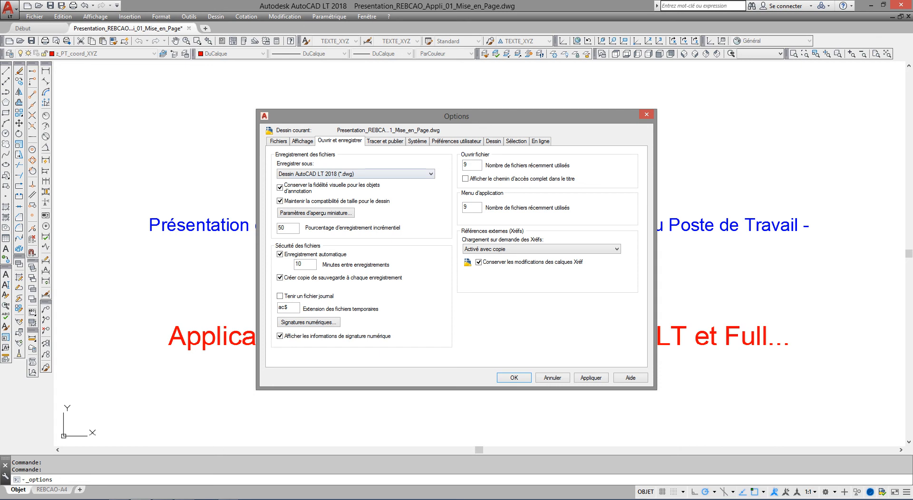
pyautogui.click(380, 173)
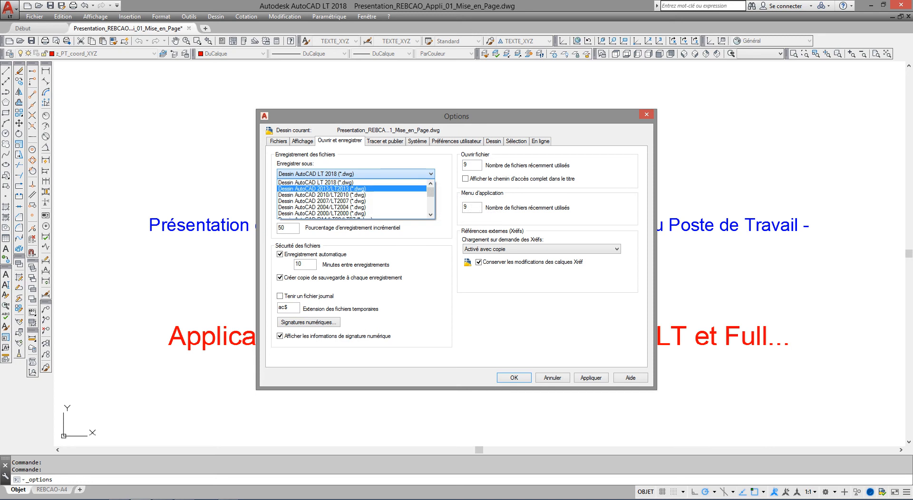
pyautogui.click(321, 189)
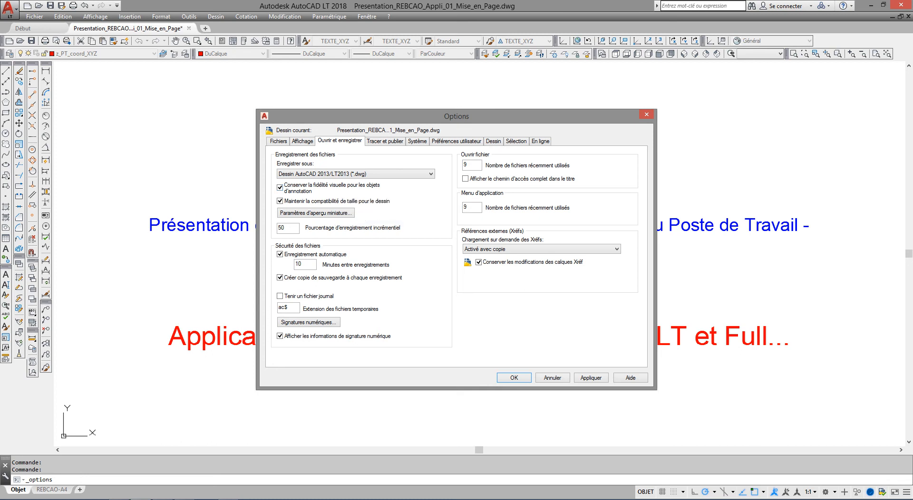
pyautogui.doubleClick(466, 207)
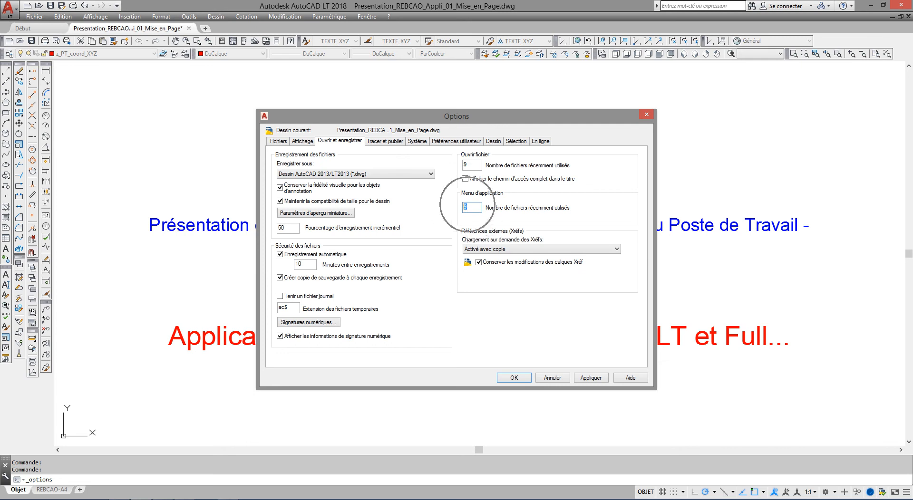
pyautogui.write('50')
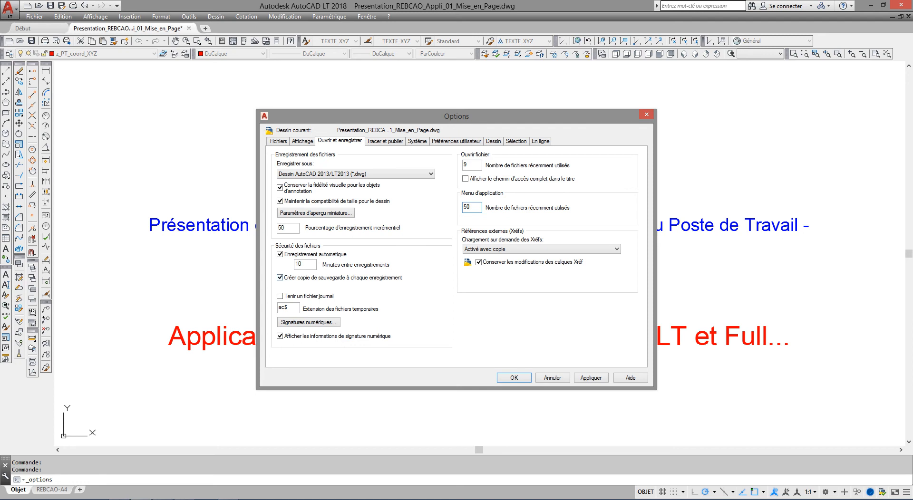
# Set the automatic save interval to 3 minutes and the incremental save percentage to 0
pyautogui.doubleClick(301, 265)
pyautogui.write('3')
pyautogui.click(385, 140)
pyautogui.click(339, 141)
pyautogui.doubleClick(281, 228)
pyautogui.write('0')
# Go through the system, user preference and selection settings, and confirm the options
pyautogui.click(417, 141)
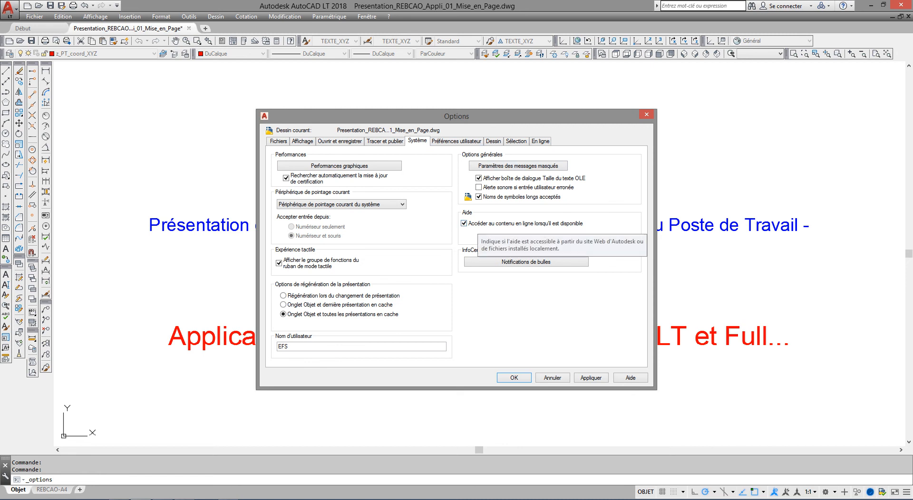
pyautogui.click(456, 141)
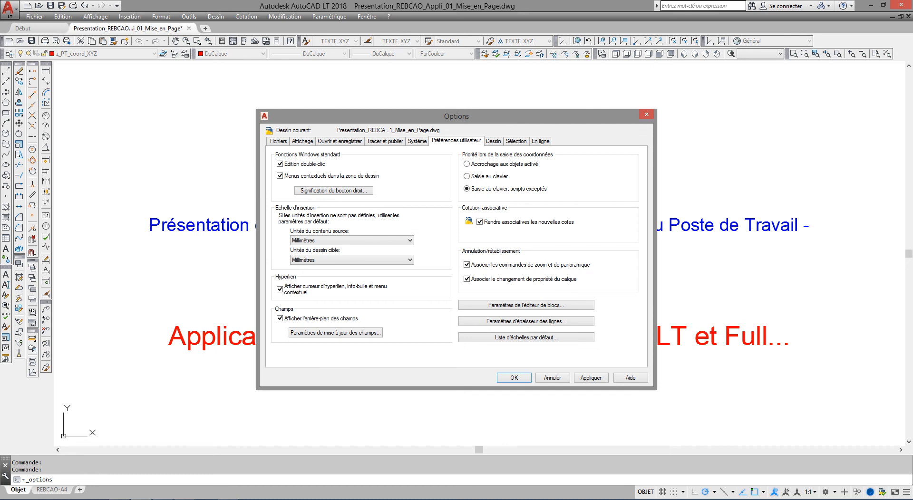
pyautogui.click(516, 141)
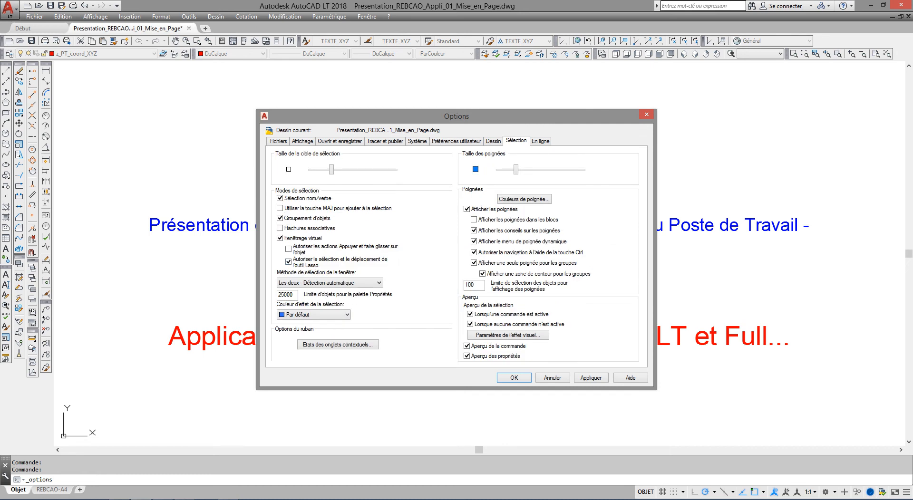
pyautogui.click(288, 262)
pyautogui.click(514, 377)
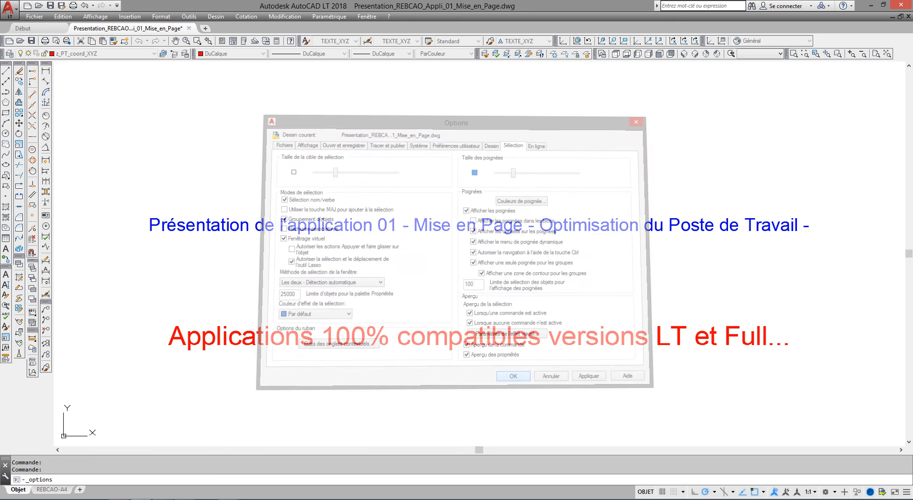
# Try a lasso selection in the empty area above the blue title text and cancel it
pyautogui.click(349, 117)
pyautogui.moveTo(349, 117)
pyautogui.mouseDown()
pyautogui.moveTo(193, 195)
pyautogui.moveTo(335, 306)
pyautogui.moveTo(552, 192)
pyautogui.moveTo(493, 117)
pyautogui.moveTo(292, 122)
pyautogui.moveTo(542, 166)
pyautogui.moveTo(371, 127)
pyautogui.moveTo(264, 227)
pyautogui.moveTo(299, 213)
pyautogui.moveTo(534, 213)
pyautogui.moveTo(401, 157)
pyautogui.mouseUp()
pyautogui.press('Escape')
pyautogui.press('Escape')
# Disable lasso selection in the selection modes of the options and confirm
pyautogui.rightClick(395, 177)
pyautogui.click(422, 323)
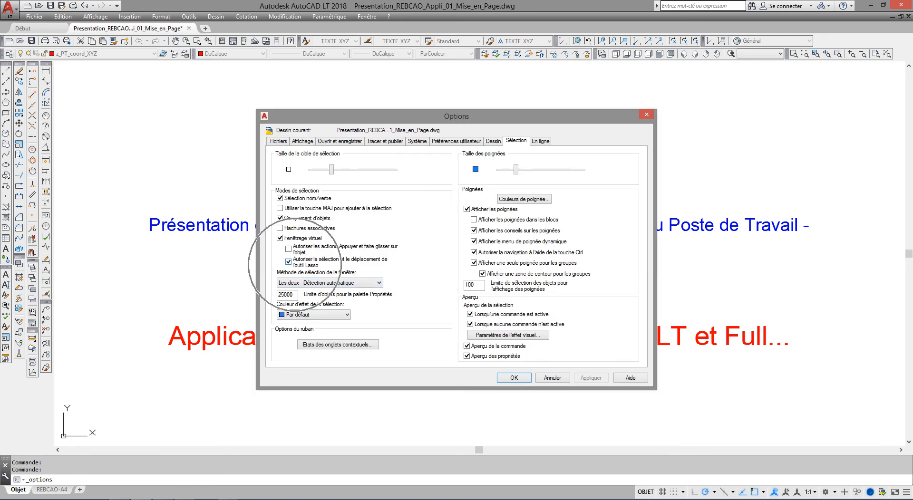
pyautogui.click(288, 262)
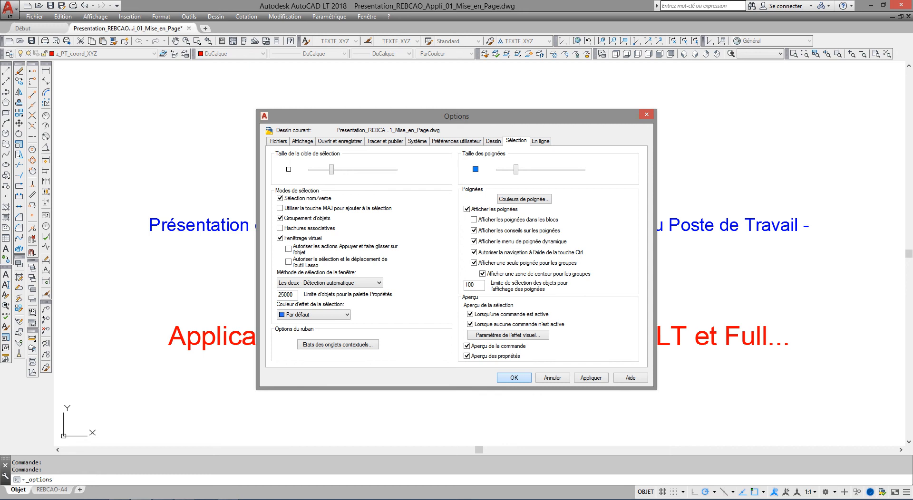
pyautogui.click(513, 377)
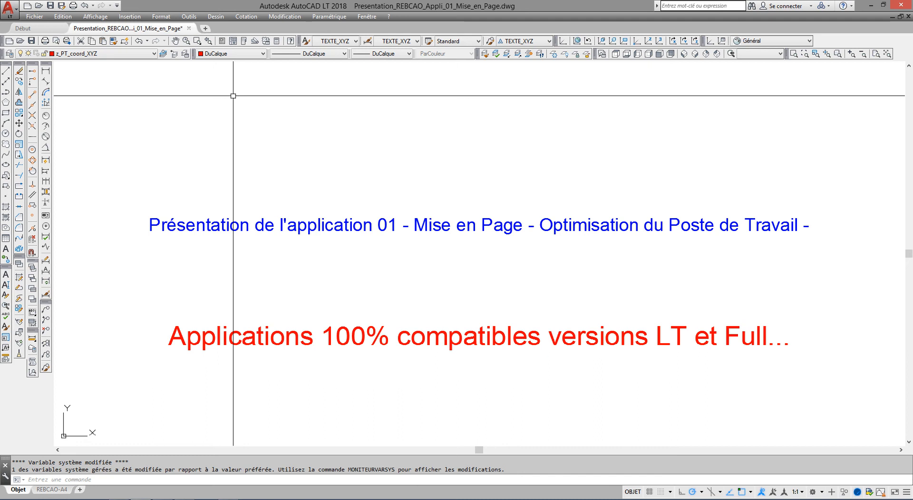
# Select the blue title text and display its full properties
pyautogui.click(200, 225)
pyautogui.rightClick(200, 231)
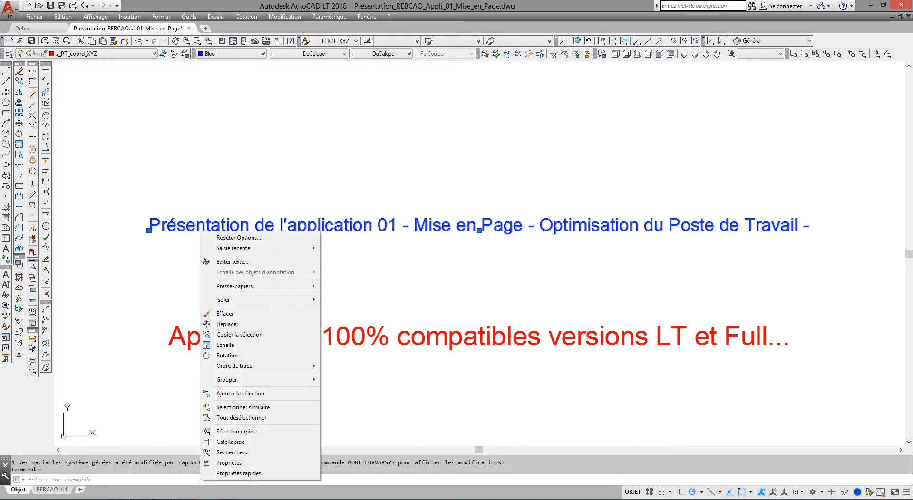
pyautogui.press('Escape')
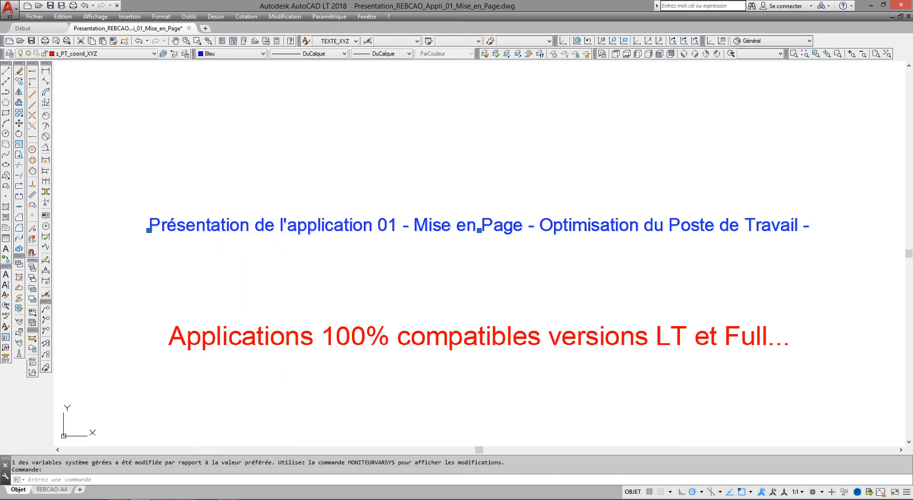
pyautogui.hotkey('ctrl', '1')
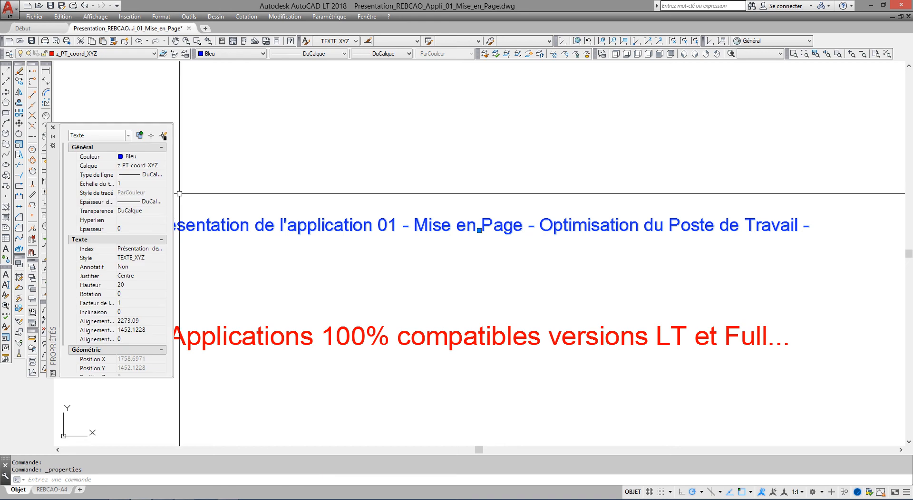
# Dock the Properties palette along the left side of the drawing area and narrow it
pyautogui.moveTo(53, 237); pyautogui.dragTo(5, 218)
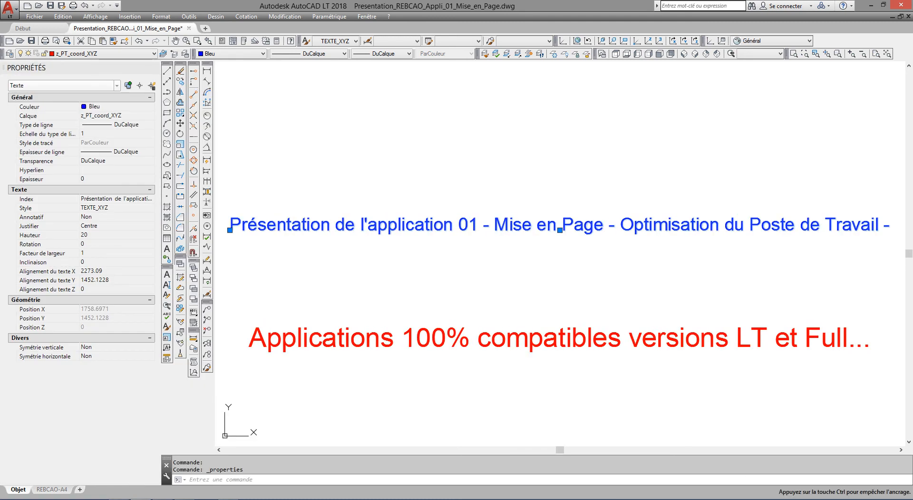
pyautogui.moveTo(160, 238); pyautogui.dragTo(114, 237)
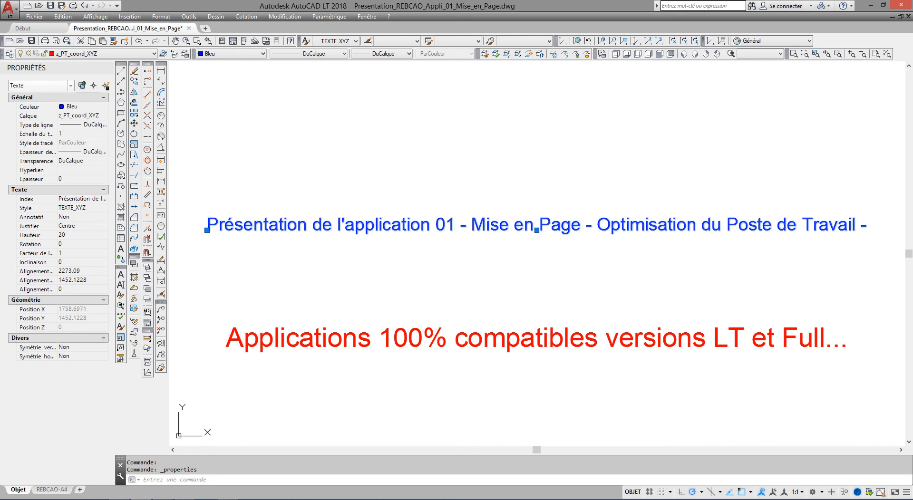
# Display the tool palettes, dock them along the right side of the drawing area and widen them to show the full tool names
pyautogui.hotkey('ctrl', '3')
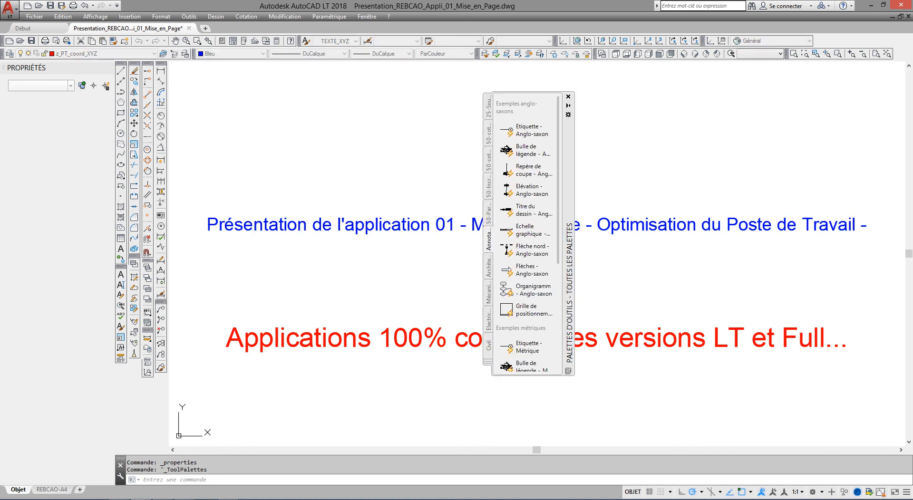
pyautogui.moveTo(569, 179); pyautogui.dragTo(654, 180)
pyautogui.moveTo(764, 191); pyautogui.dragTo(907, 190)
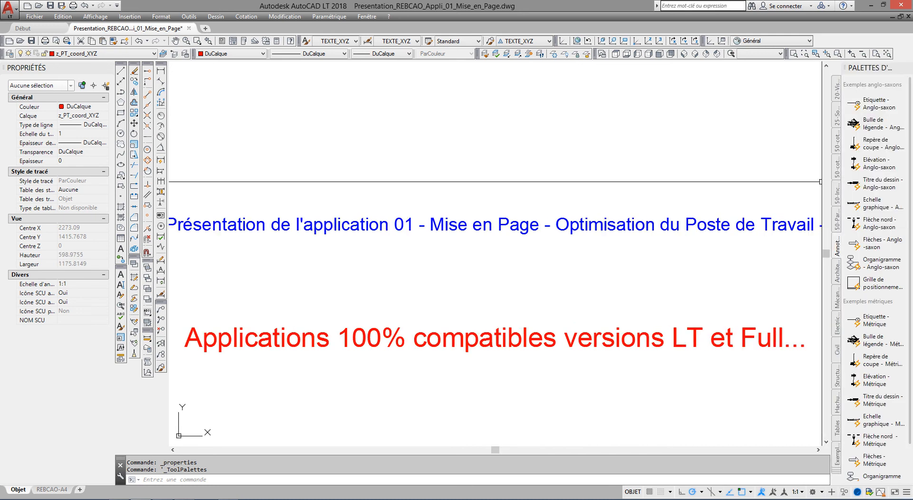
pyautogui.moveTo(829, 252); pyautogui.dragTo(781, 252)
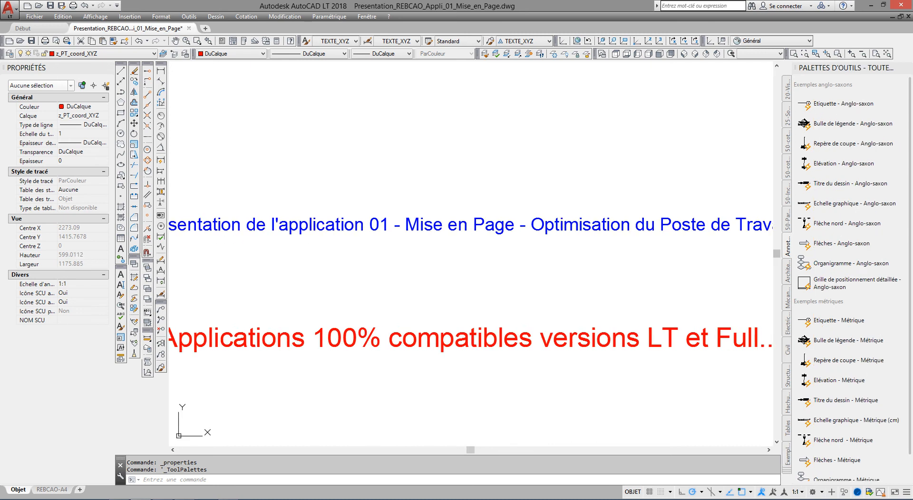
pyautogui.moveTo(782, 252); pyautogui.dragTo(791, 252)
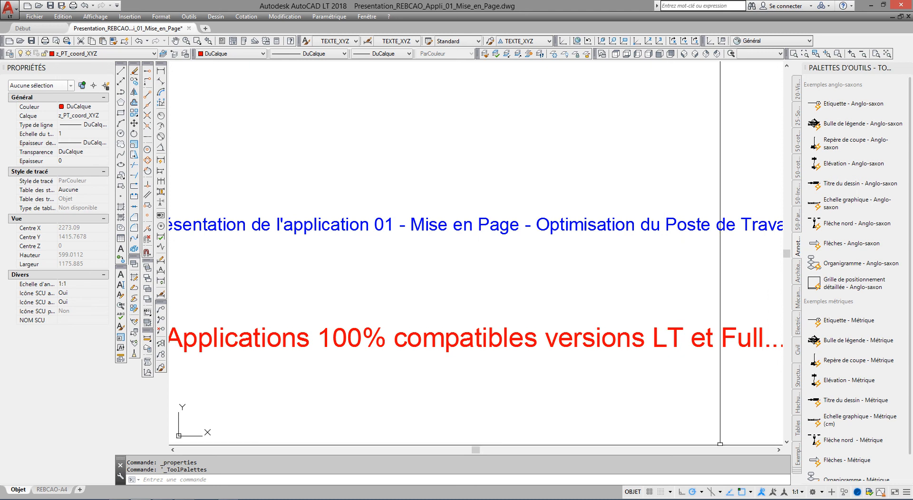
# Save the current workspace under the name Classique REBCAO
pyautogui.click(813, 492)
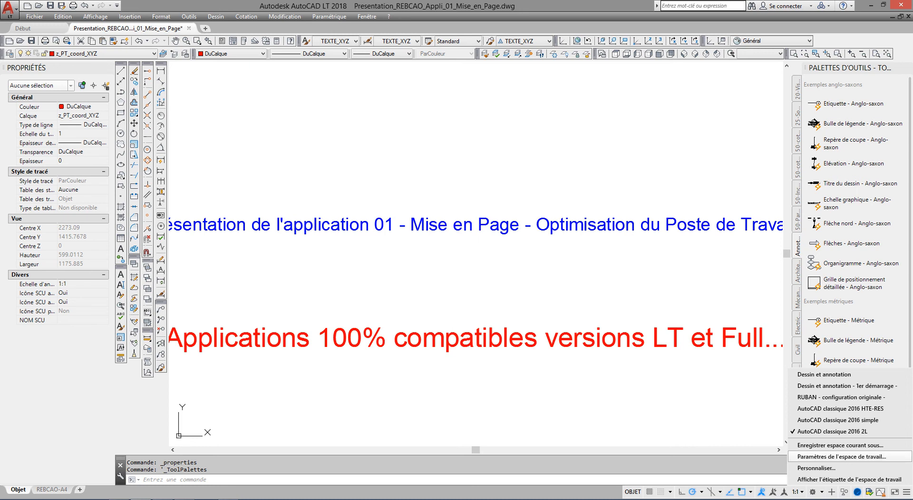
pyautogui.click(840, 446)
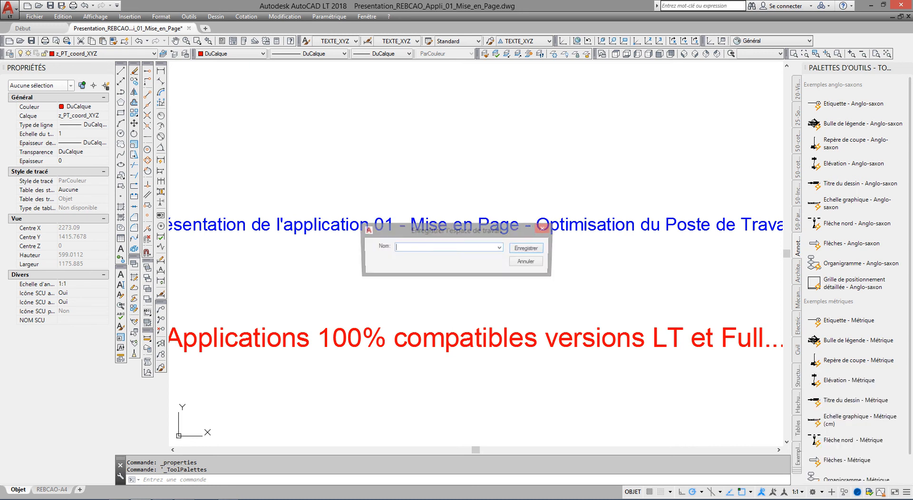
pyautogui.write('Clas')
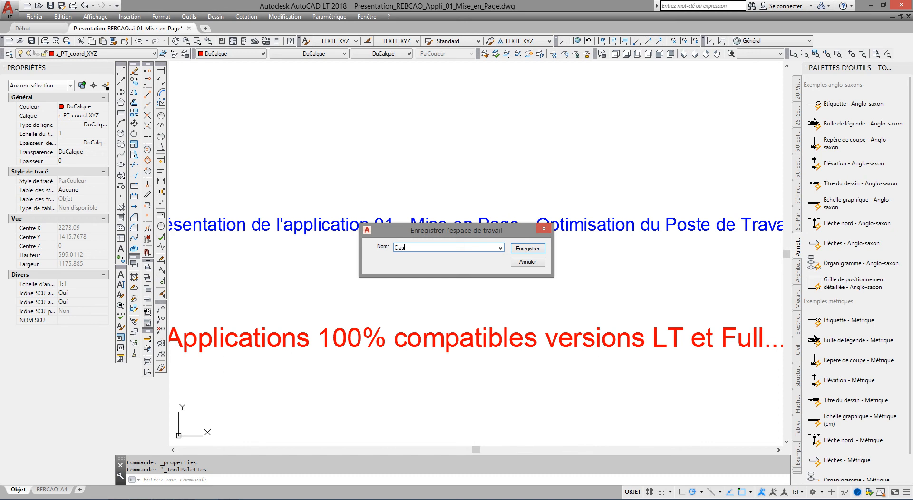
pyautogui.write('sique REBCAO')
pyautogui.click(528, 249)
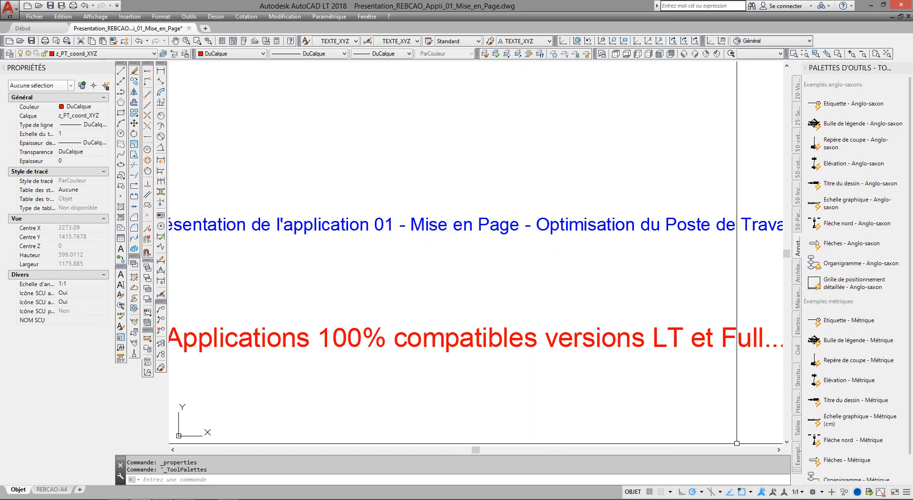
# Switch to the Dessin et annotation workspace and return to Classique REBCAO to test the saved layout
pyautogui.click(813, 492)
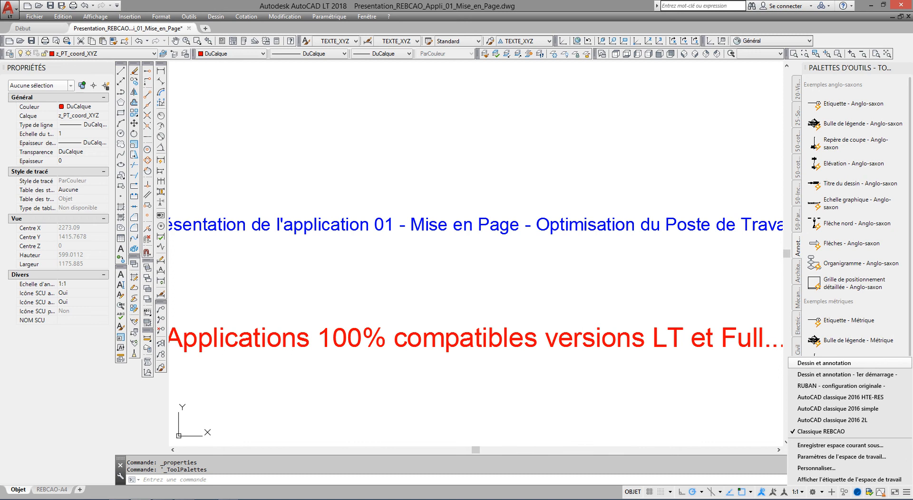
pyautogui.click(824, 363)
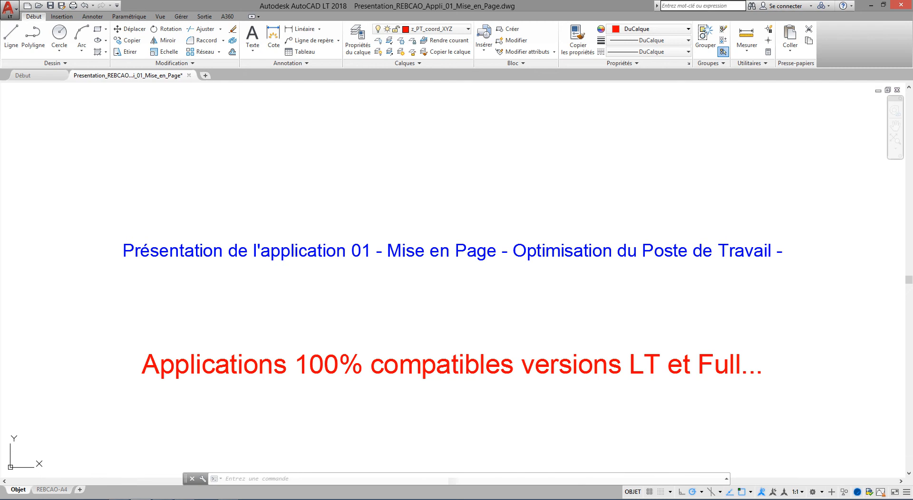
pyautogui.click(813, 492)
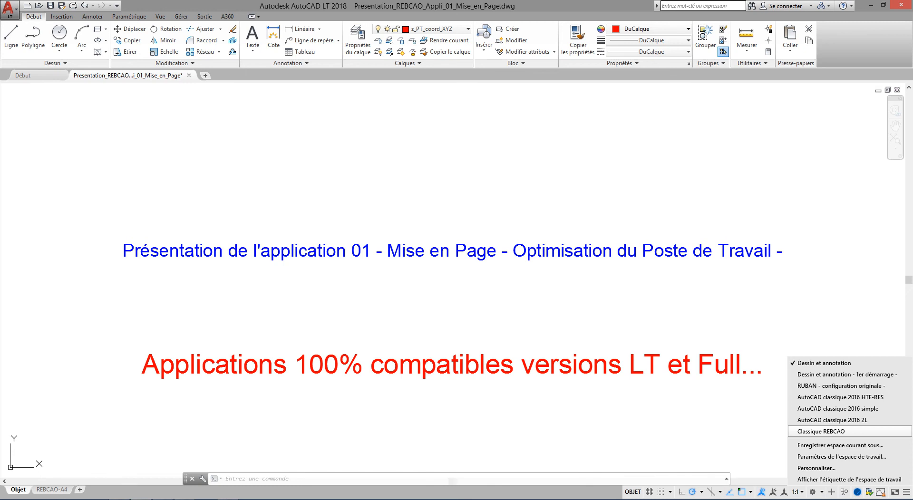
pyautogui.click(821, 431)
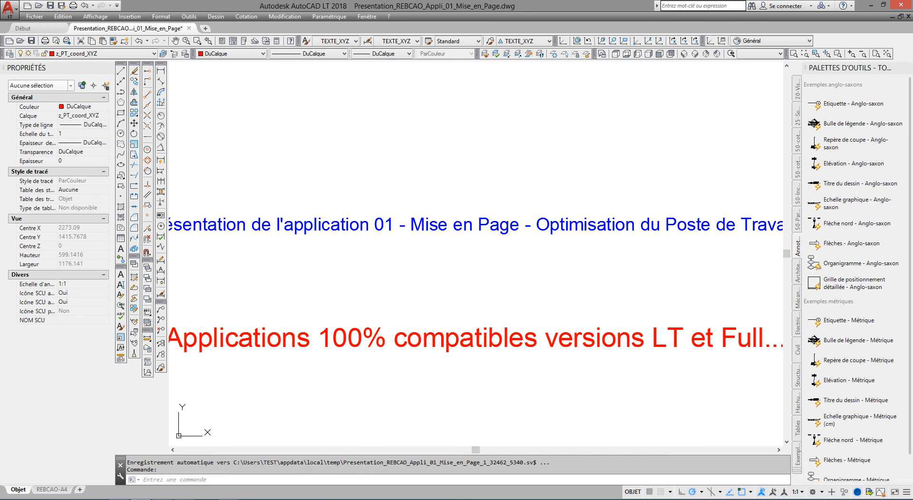
# Review the workspace settings for menu order and automatic saving of changes on switching, and confirm them
pyautogui.click(812, 492)
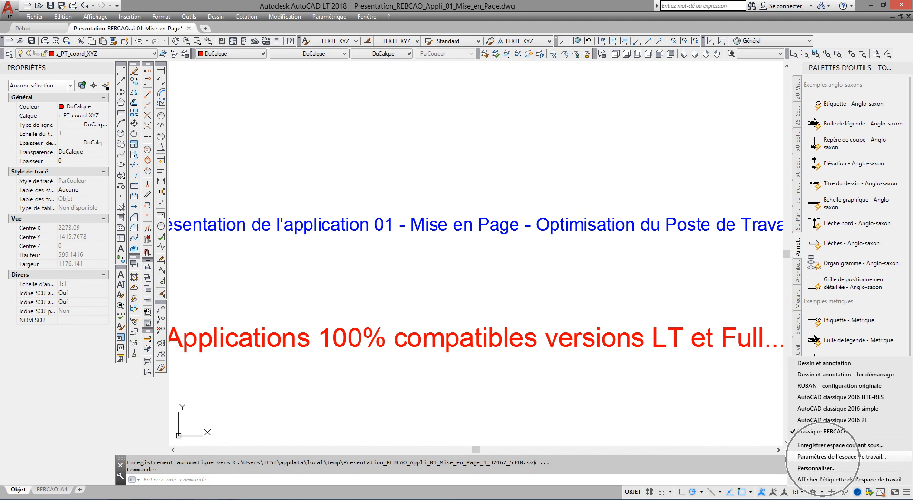
pyautogui.click(823, 457)
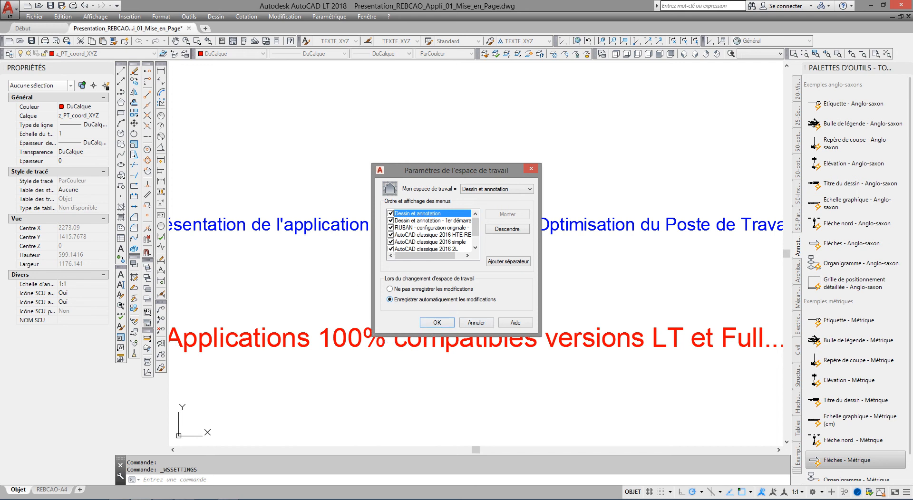
pyautogui.click(436, 323)
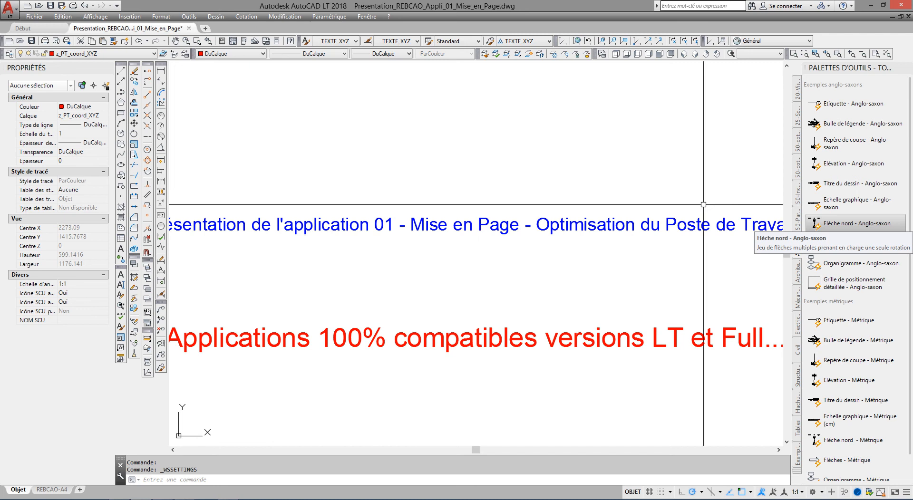
pyautogui.scroll(-2, 475, 177)
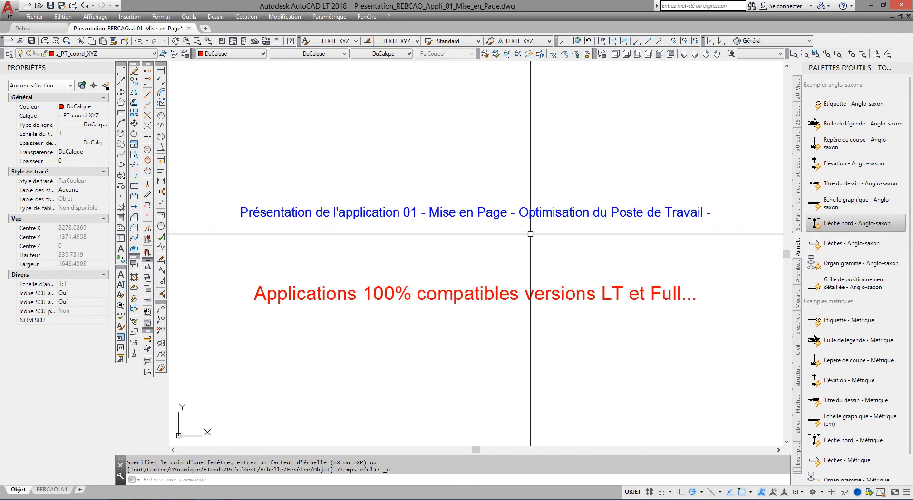